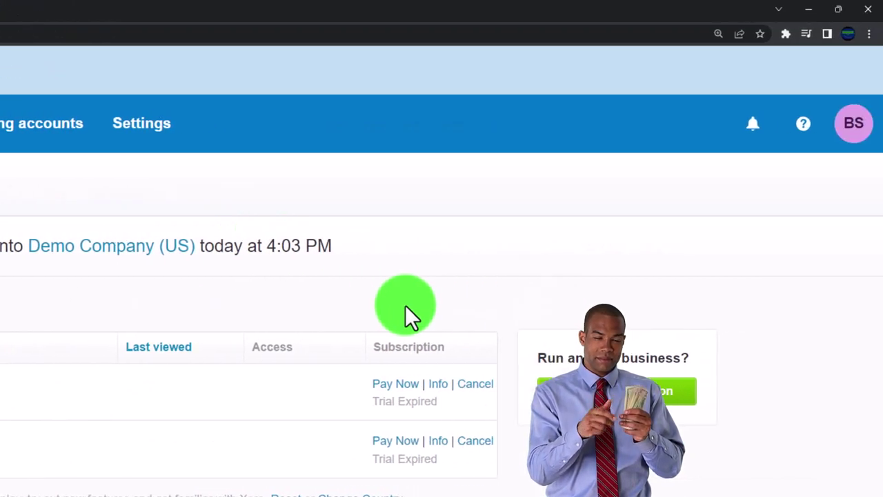
- Browse the course categories on the Accounting Instruction site and the OneNote - Getting Started 2022 section of the QuickBooks Online 2022 course
{"action": "key", "text": "ctrl+plus"}
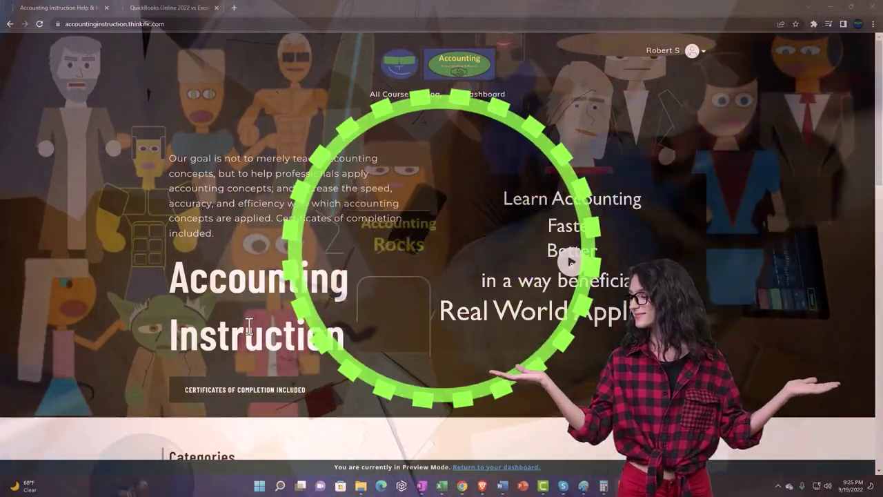
{"action": "scroll", "coordinate": [121, 376], "scroll_direction": "down", "scroll_amount": 6}
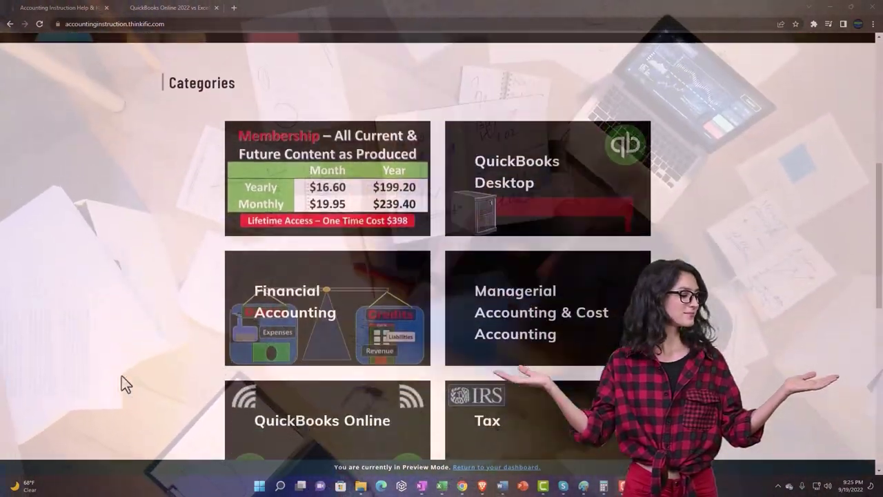
{"action": "scroll", "coordinate": [122, 376], "scroll_direction": "down", "scroll_amount": 4}
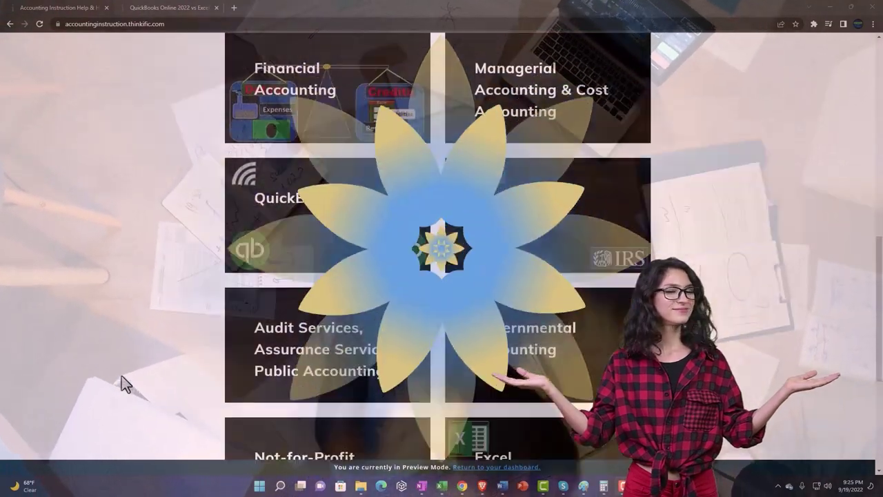
{"action": "scroll", "coordinate": [121, 377], "scroll_direction": "down", "scroll_amount": 2}
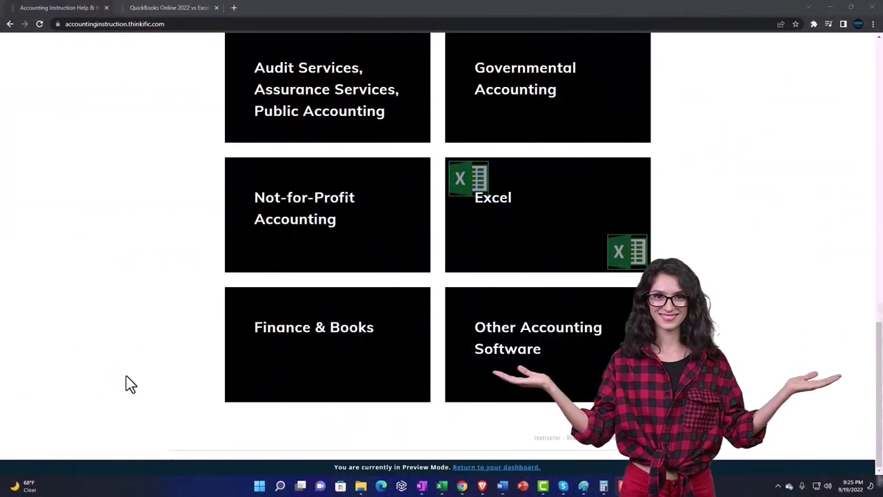
{"action": "left_click", "coordinate": [158, 8]}
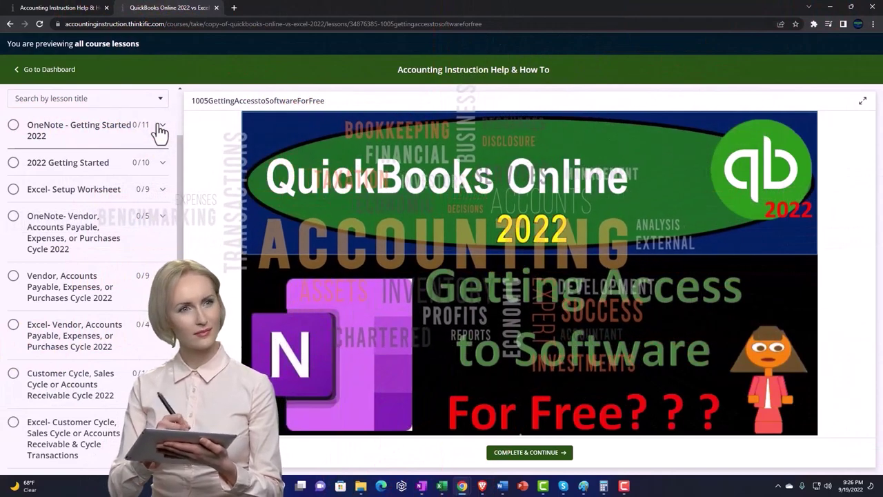
{"action": "left_click", "coordinate": [159, 128]}
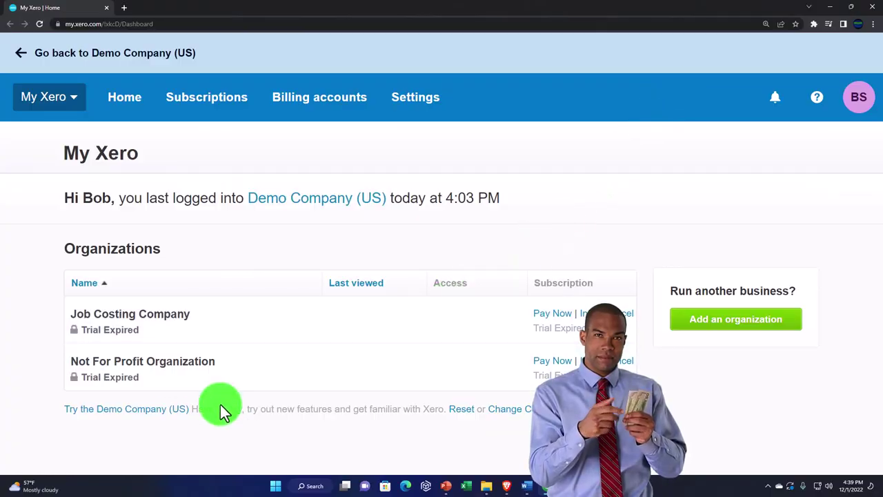
- Reset the Demo Company (US) and hide the Get to know Xero section on its dashboard
{"action": "left_click", "coordinate": [458, 411]}
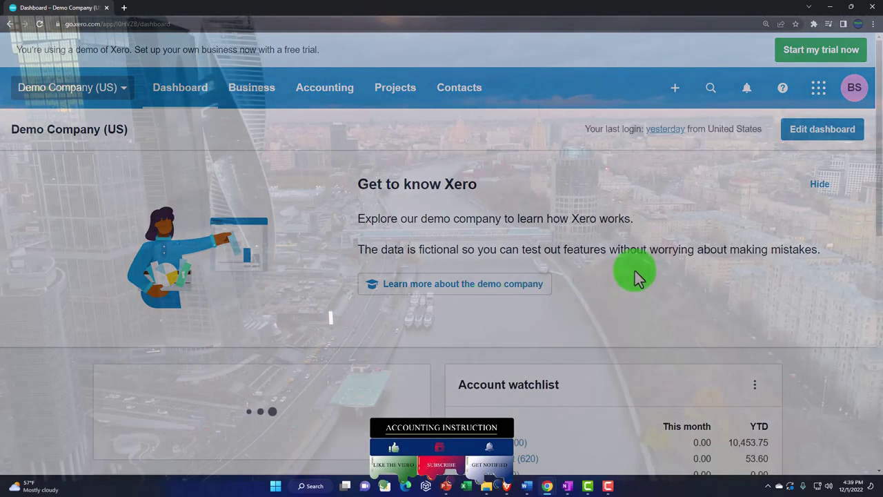
{"action": "left_click", "coordinate": [820, 189]}
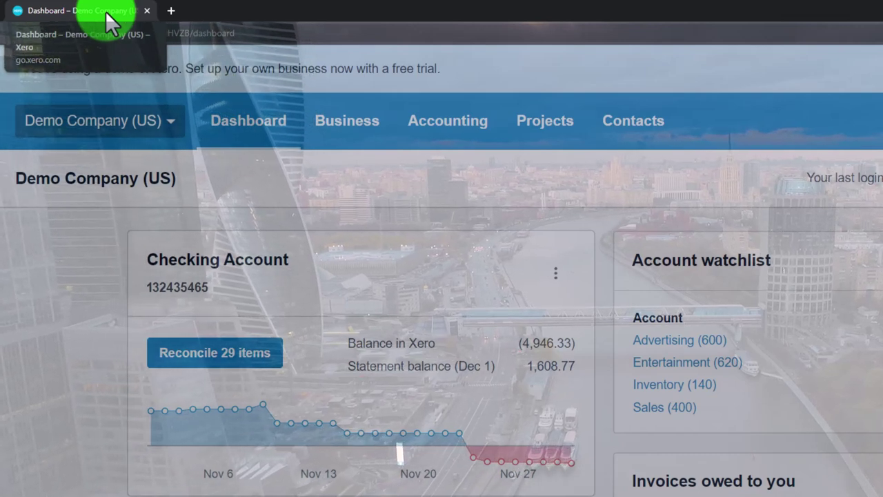
- Duplicate the Demo Company (US) dashboard browser tab twice
{"action": "right_click", "coordinate": [107, 21]}
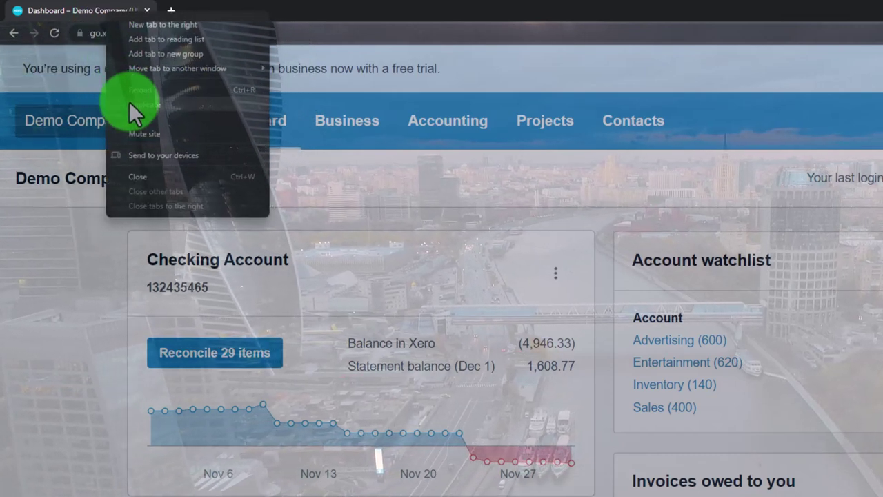
{"action": "left_click", "coordinate": [129, 101]}
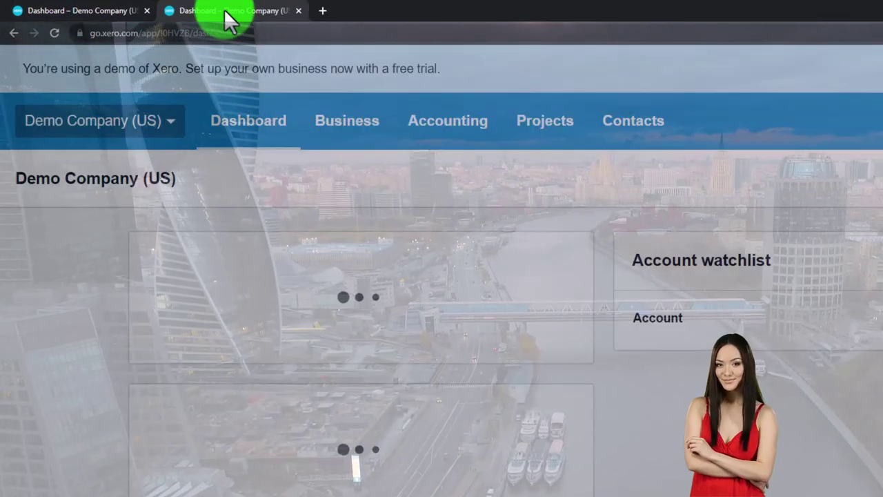
{"action": "right_click", "coordinate": [225, 12]}
{"action": "left_click", "coordinate": [250, 101]}
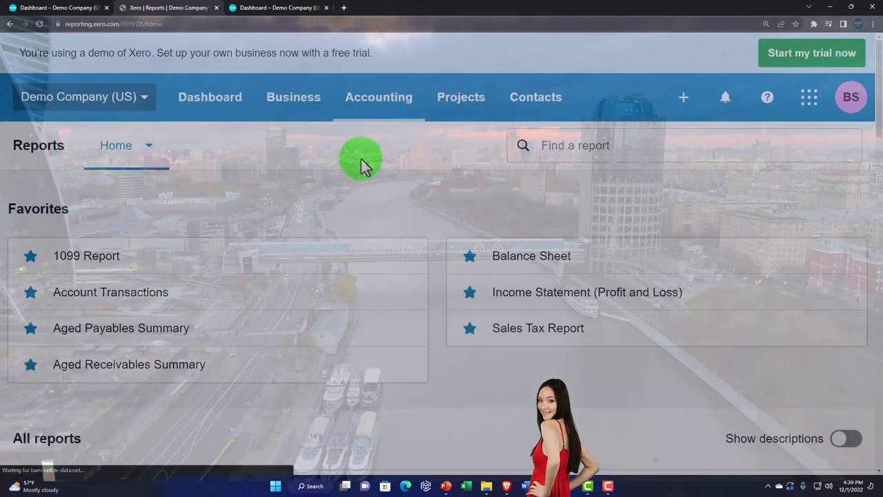
- Open the Balance Sheet report in the second browser tab and the Income Statement (Profit and Loss) report in the third
{"action": "left_click", "coordinate": [519, 262]}
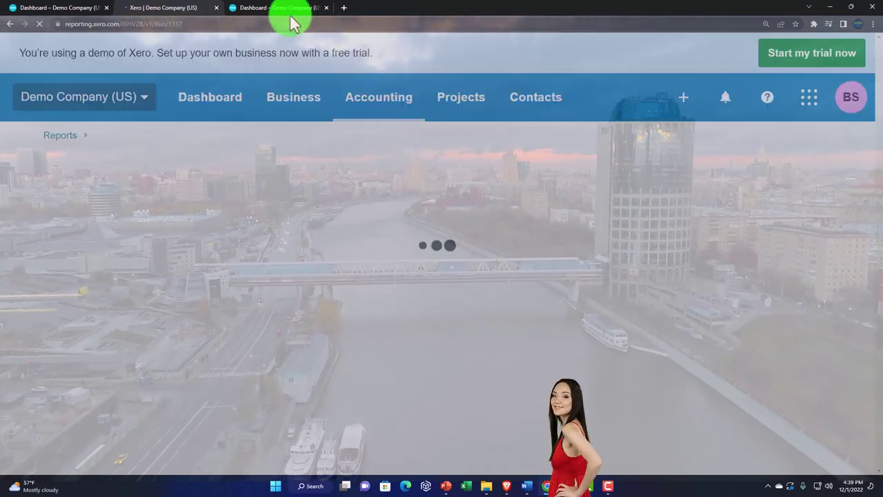
{"action": "left_click", "coordinate": [279, 7]}
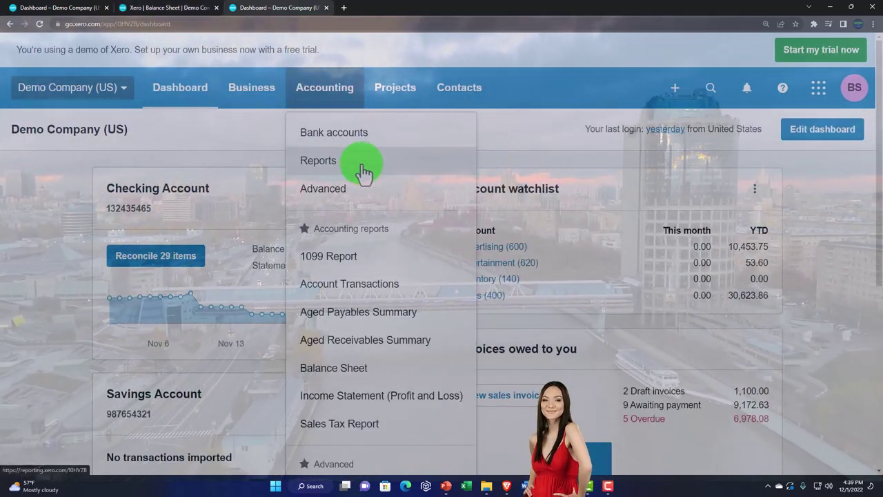
{"action": "left_click", "coordinate": [369, 169]}
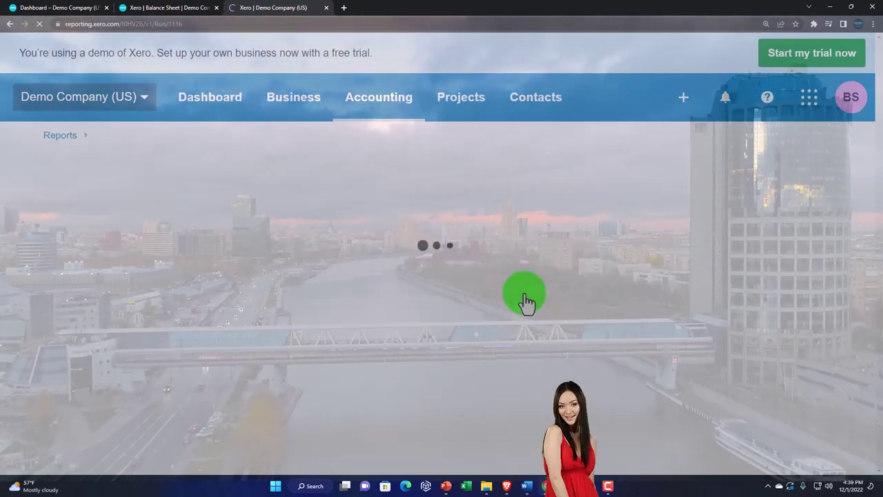
- Set the Balance Sheet report date to December 31, 2022 and update the report
{"action": "left_click", "coordinate": [177, 9]}
{"action": "left_click", "coordinate": [246, 240]}
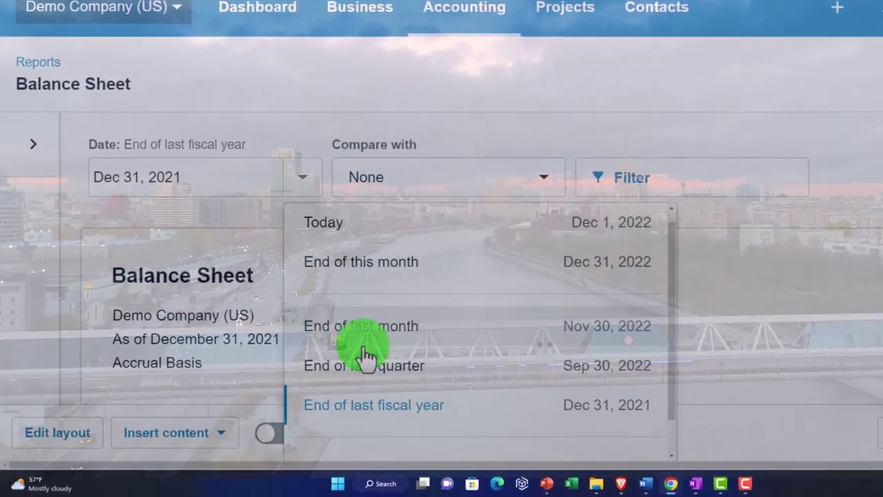
{"action": "scroll", "coordinate": [365, 356], "scroll_direction": "down", "scroll_amount": 1}
{"action": "left_click", "coordinate": [382, 438]}
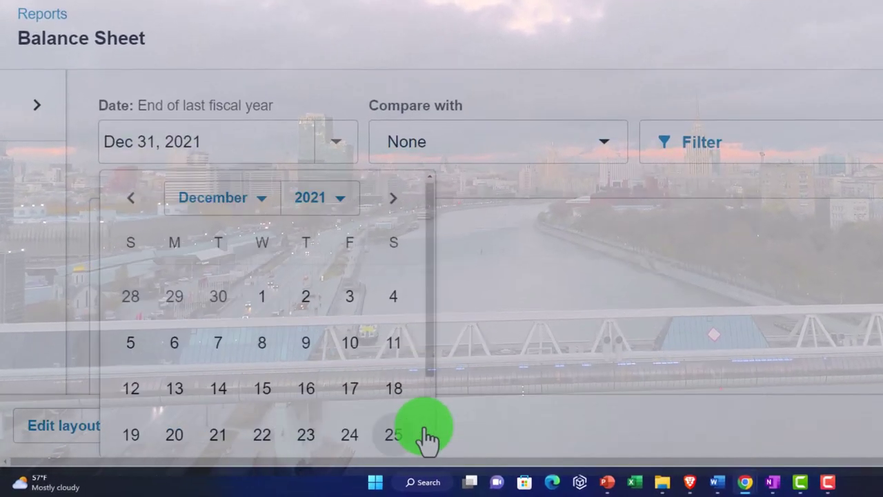
{"action": "left_click", "coordinate": [345, 207]}
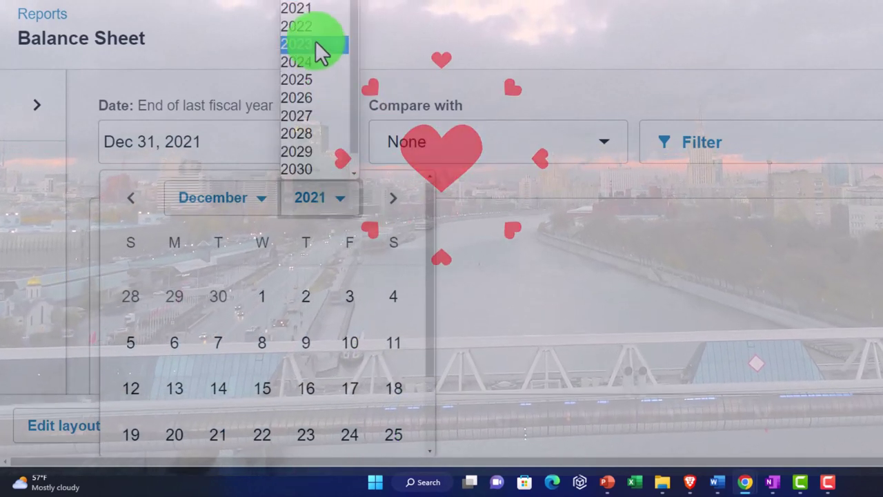
{"action": "left_click", "coordinate": [316, 44]}
{"action": "scroll", "coordinate": [365, 338], "scroll_direction": "down", "scroll_amount": 1}
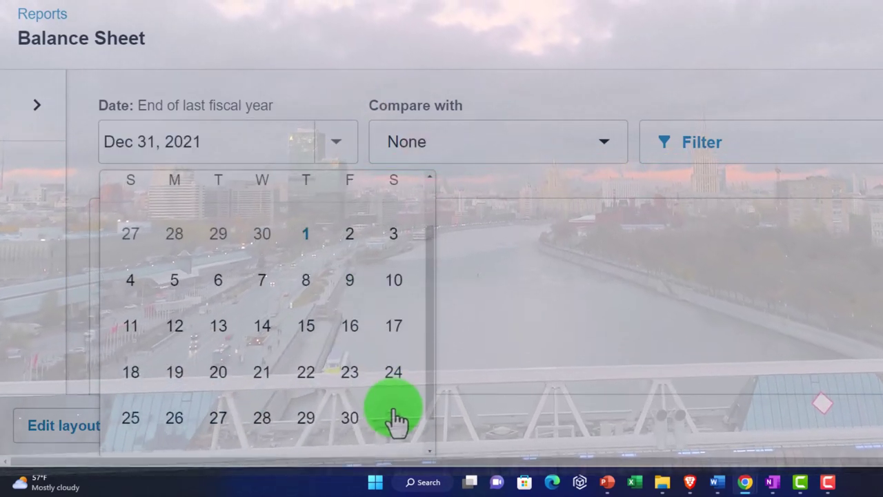
{"action": "left_click", "coordinate": [393, 417]}
{"action": "left_click", "coordinate": [835, 255]}
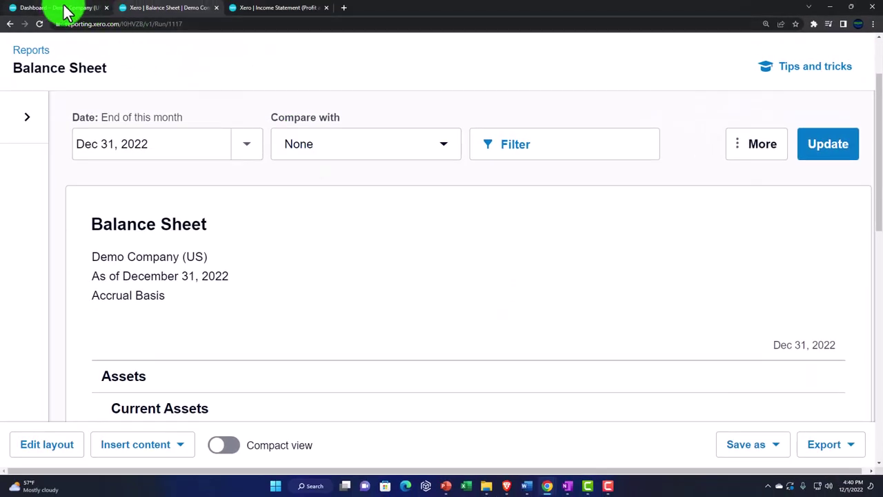
- Compare the dashboard's Create new options with the accounting flowchart in OneNote, then return to Xero
{"action": "left_click", "coordinate": [67, 9]}
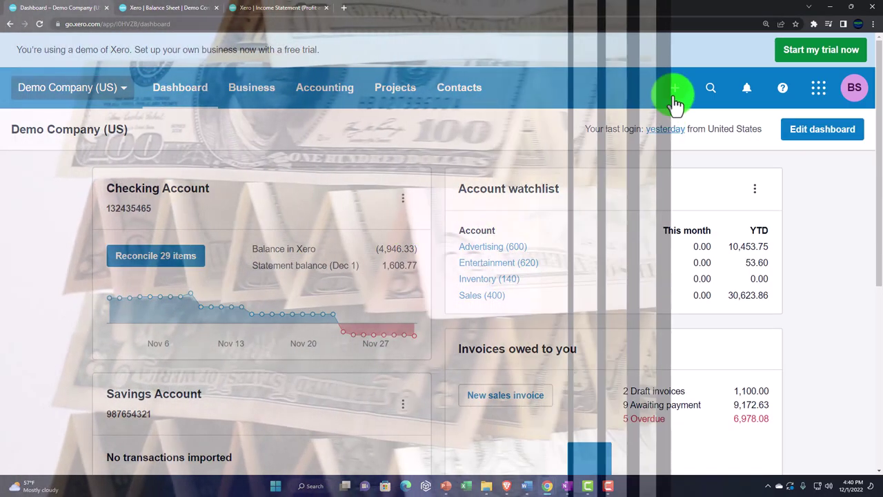
{"action": "left_click", "coordinate": [674, 90]}
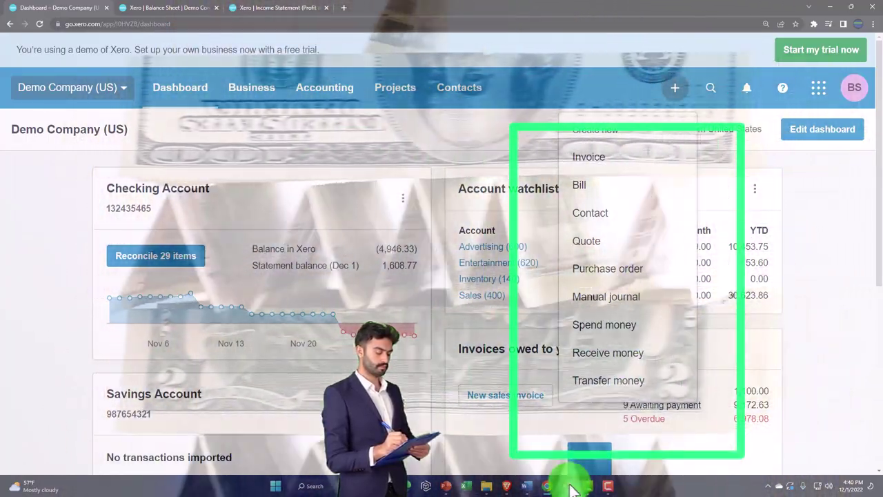
{"action": "left_click", "coordinate": [572, 487]}
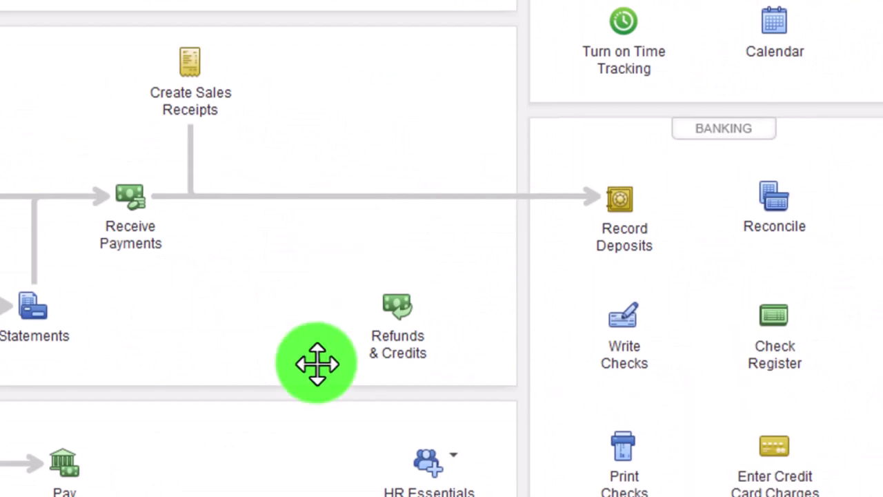
{"action": "mouse_move", "coordinate": [279, 493]}
{"action": "left_click", "coordinate": [297, 476]}
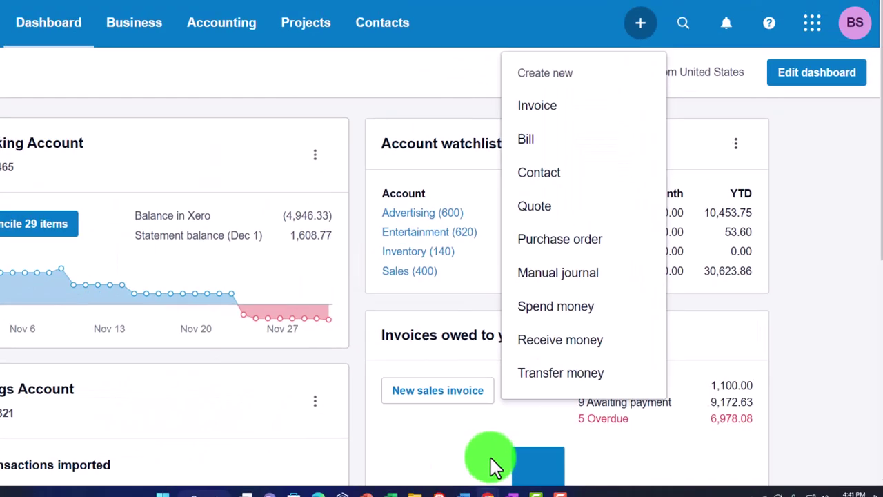
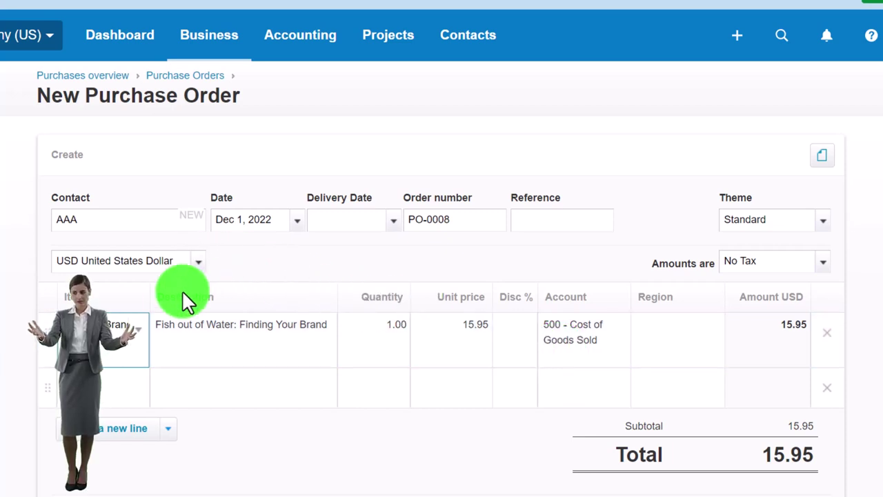
- Change the purchase order's first line item to TSS - Black: T-Shirt Small Black
{"action": "left_click", "coordinate": [138, 332]}
{"action": "scroll", "coordinate": [133, 235], "scroll_direction": "down", "scroll_amount": 10}
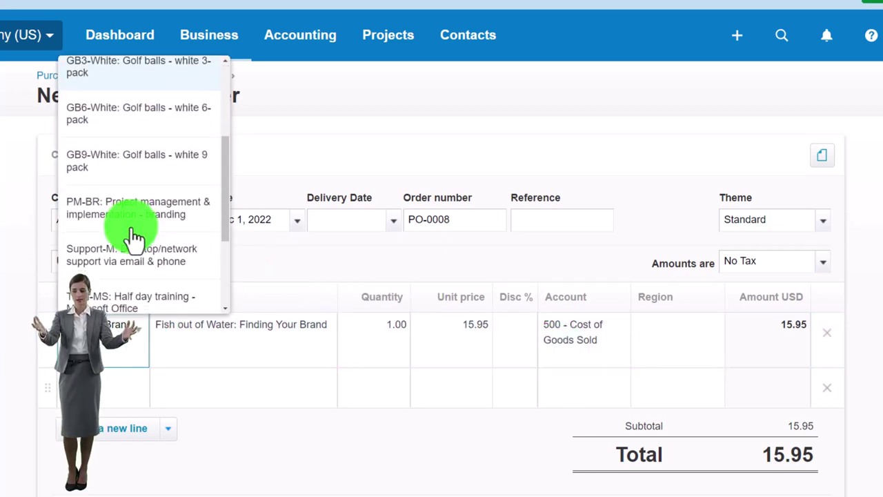
{"action": "left_click", "coordinate": [105, 295]}
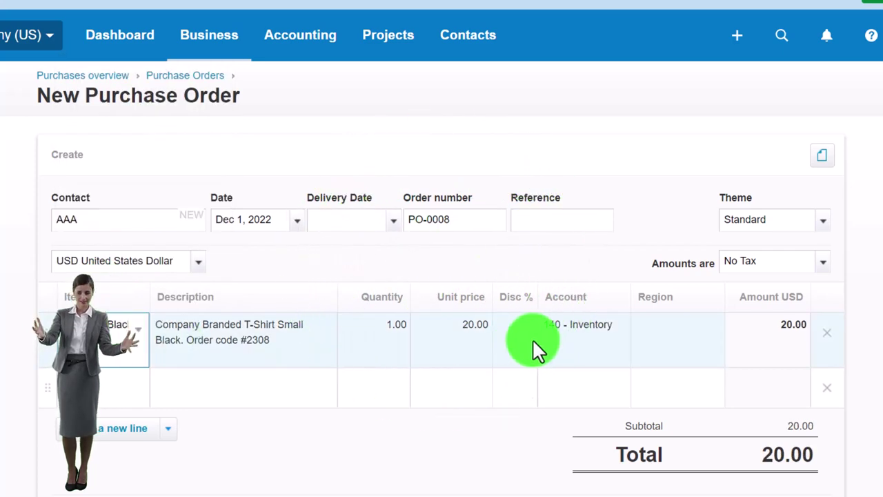
- Approve the new purchase order for supplier AAA
{"action": "scroll", "coordinate": [538, 338], "scroll_direction": "down", "scroll_amount": 1}
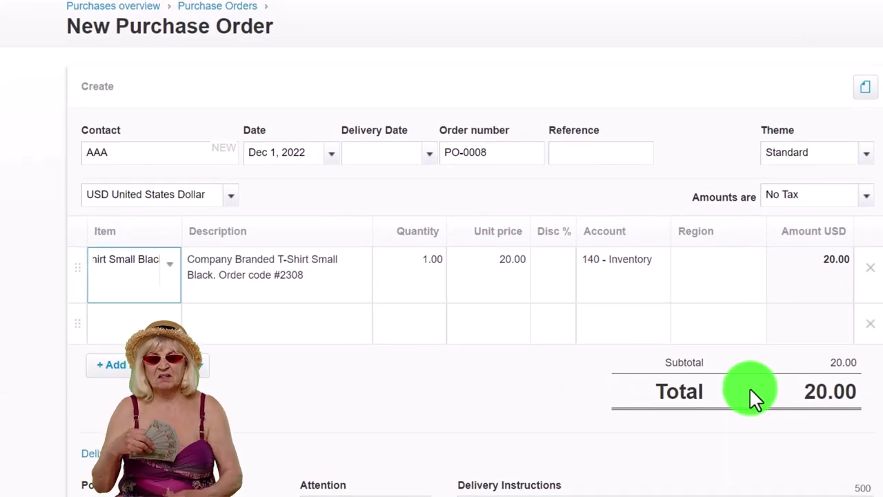
{"action": "scroll", "coordinate": [749, 387], "scroll_direction": "down", "scroll_amount": 3}
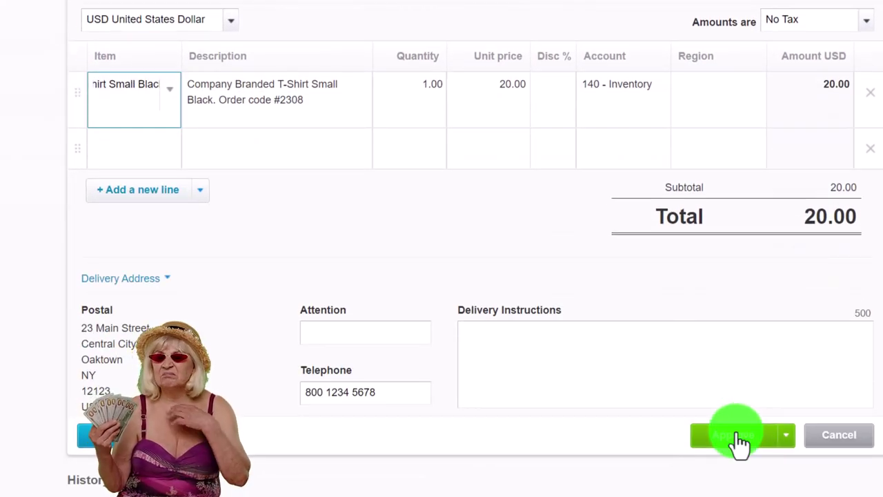
{"action": "left_click", "coordinate": [131, 434]}
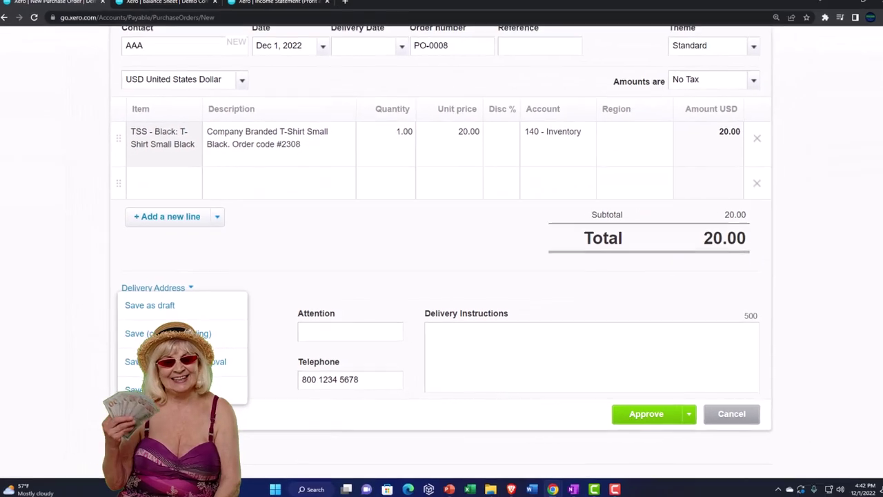
{"action": "left_click", "coordinate": [316, 422]}
{"action": "left_click", "coordinate": [639, 421]}
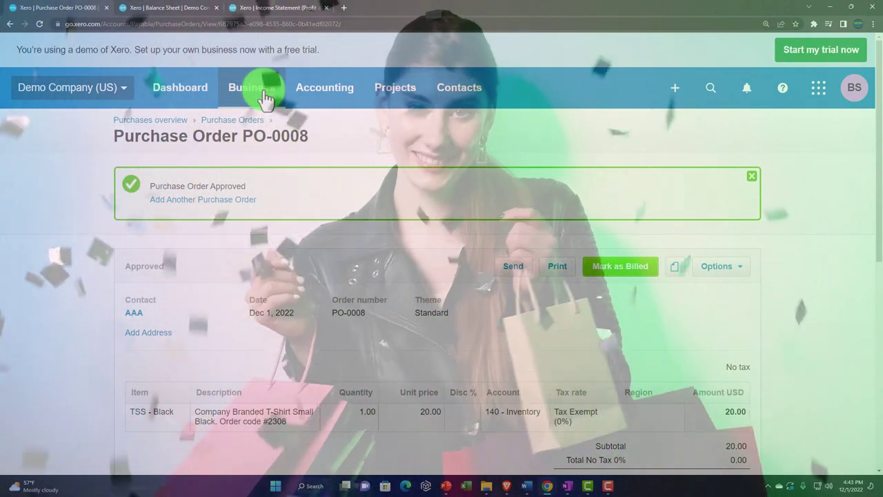
- Open the purchase orders list and show only the approved orders
{"action": "left_click", "coordinate": [261, 90]}
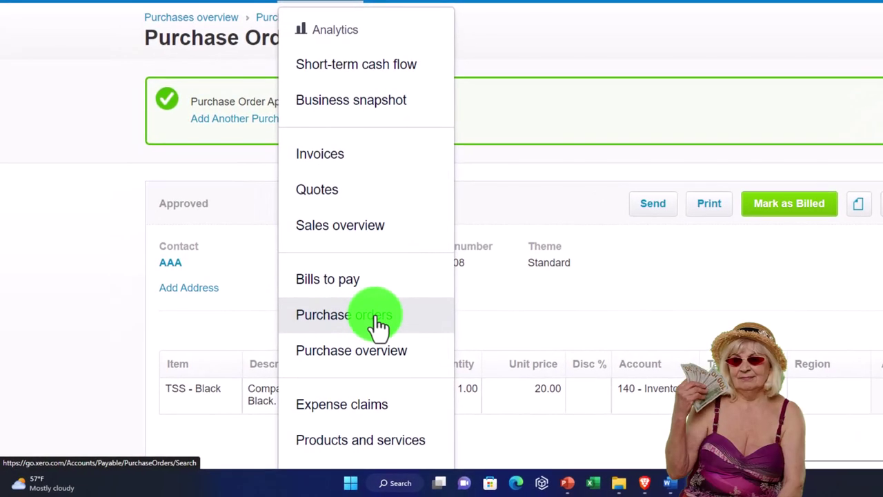
{"action": "left_click", "coordinate": [378, 324]}
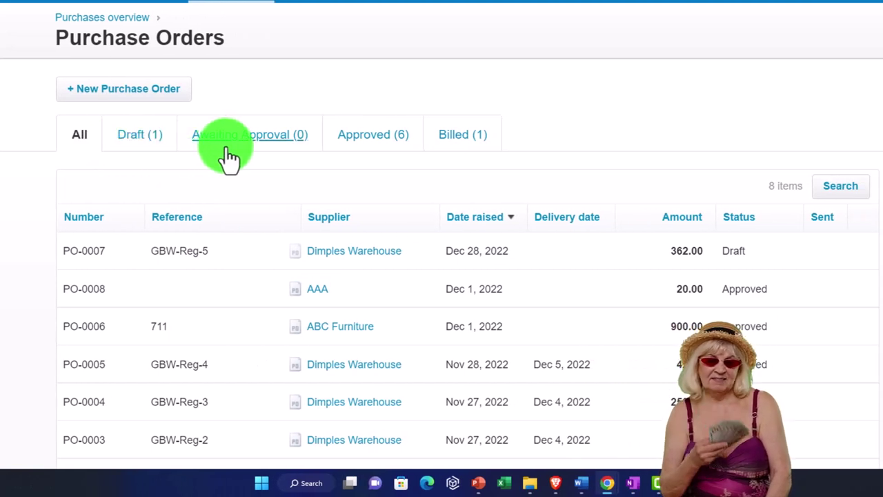
{"action": "left_click", "coordinate": [361, 147]}
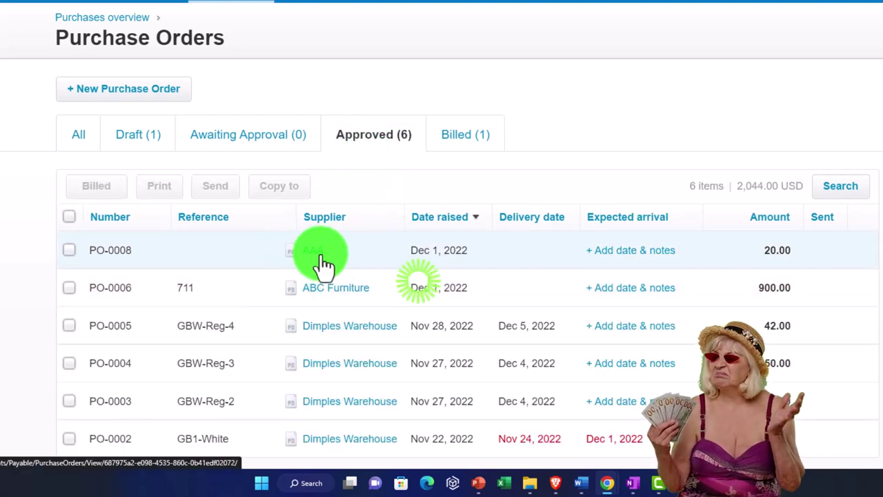
- View the document types PO-0008 can be copied to from the approved orders list, then close the options and deselect the order
{"action": "left_click", "coordinate": [69, 251]}
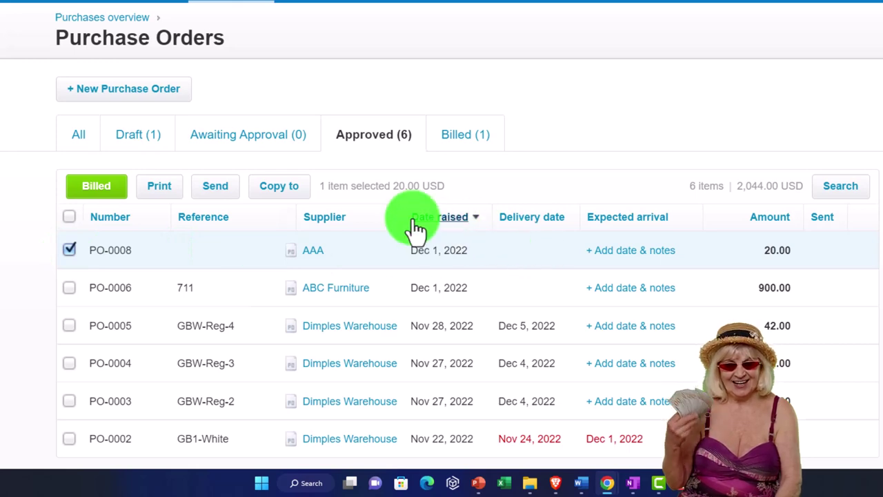
{"action": "left_click", "coordinate": [282, 186]}
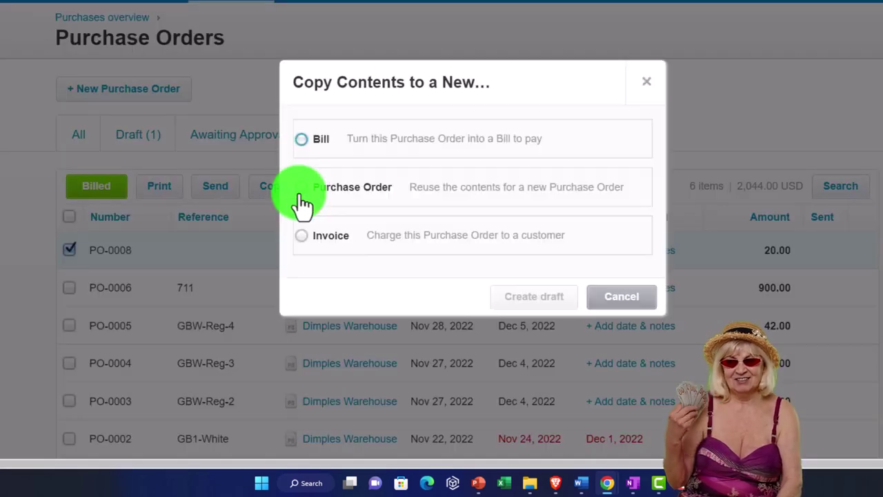
{"action": "left_click", "coordinate": [305, 142]}
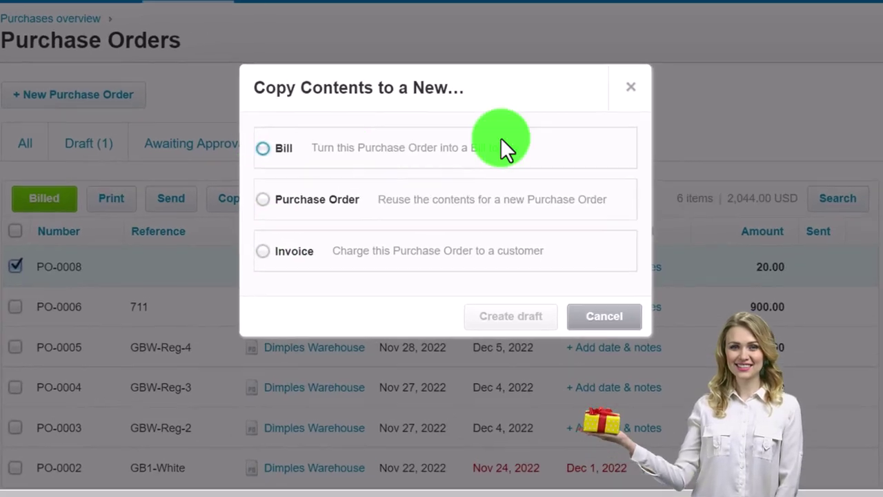
{"action": "left_click", "coordinate": [629, 96]}
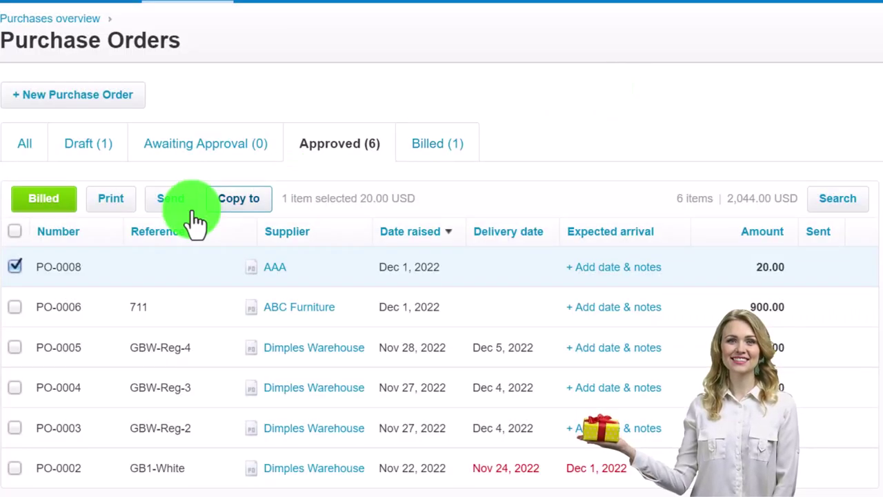
{"action": "left_click", "coordinate": [16, 268]}
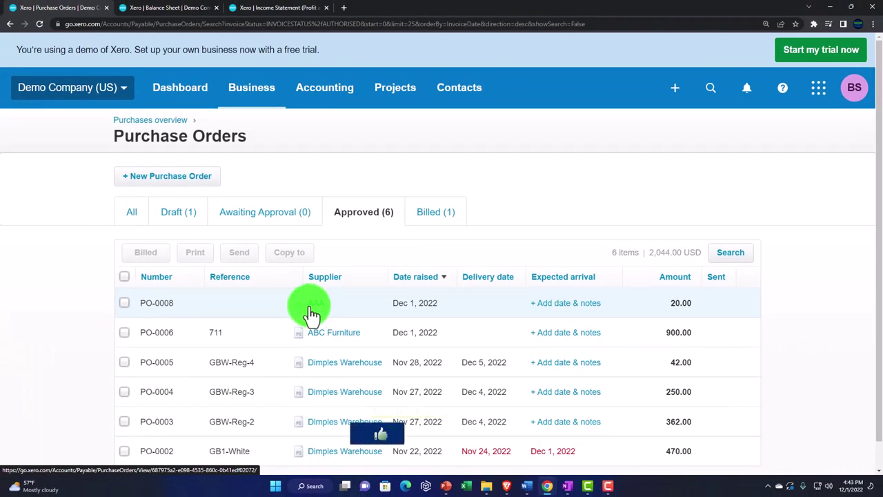
- Open purchase order PO-0008 for AAA, view its copy options and close them without creating a draft
{"action": "left_click", "coordinate": [314, 309]}
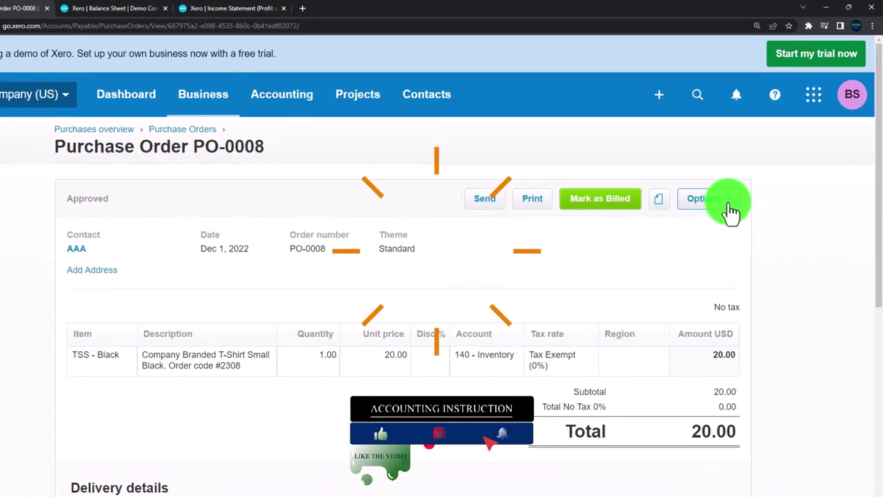
{"action": "left_click", "coordinate": [730, 210]}
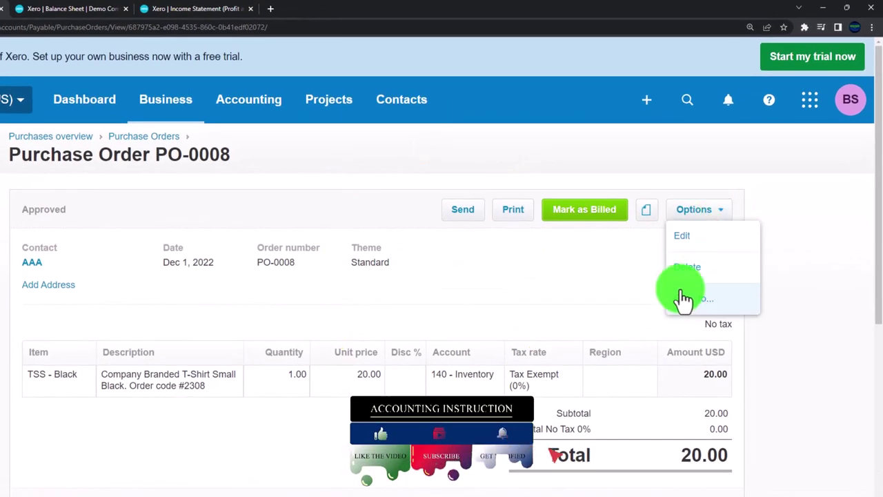
{"action": "left_click", "coordinate": [729, 303]}
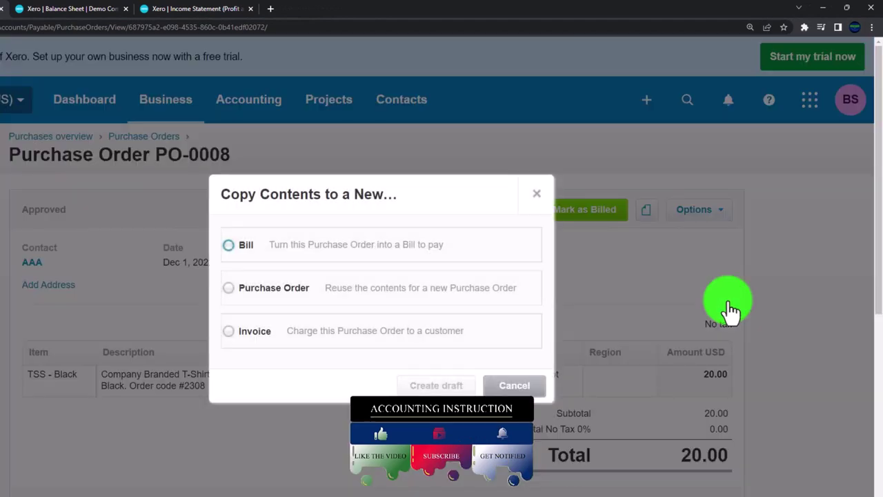
{"action": "left_click", "coordinate": [246, 252]}
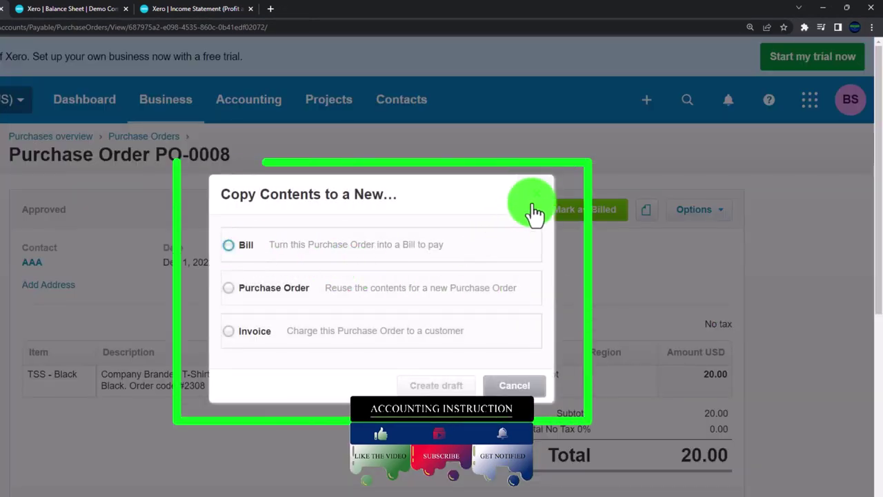
{"action": "left_click", "coordinate": [537, 200]}
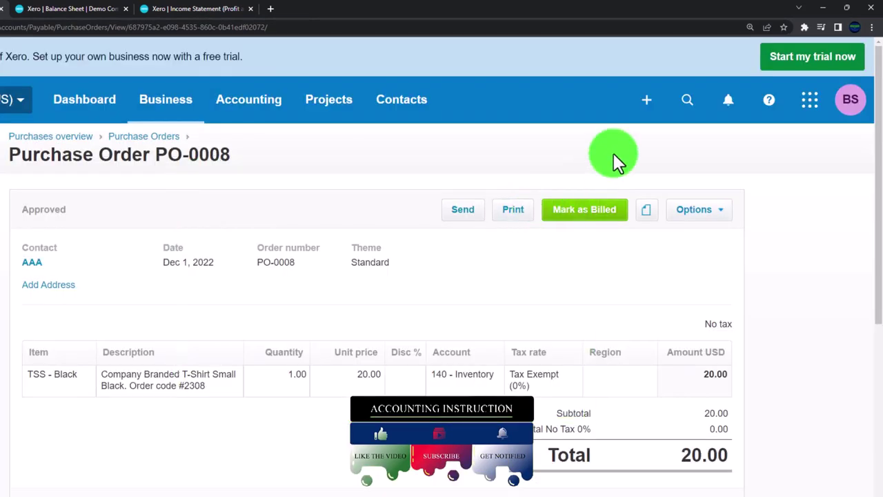
- Start a new bill with AAA as the supplier
{"action": "left_click", "coordinate": [649, 103]}
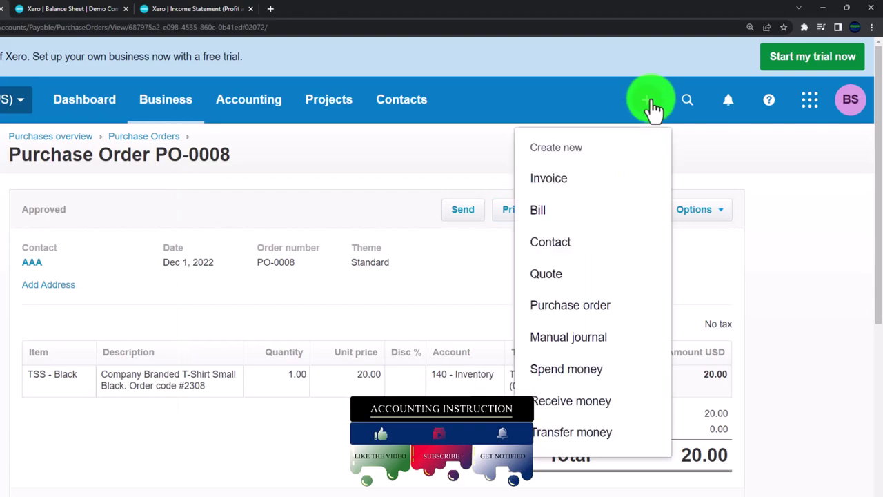
{"action": "left_click", "coordinate": [586, 211]}
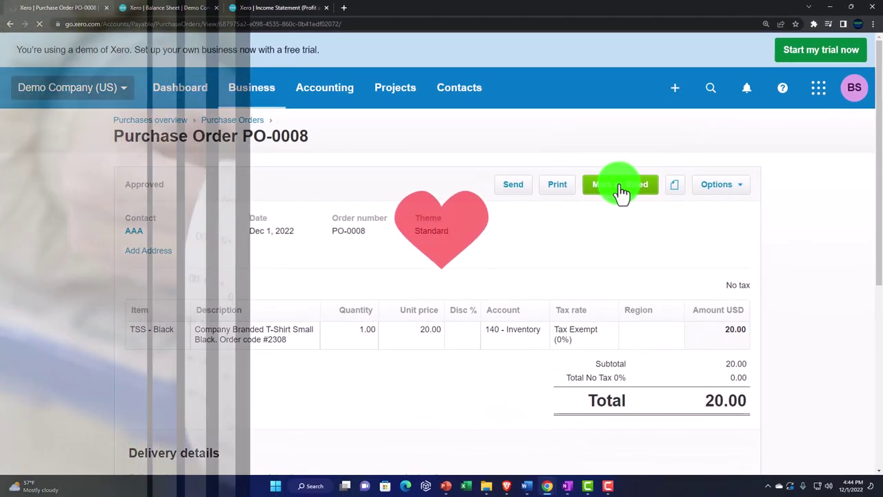
{"action": "type", "text": "aa"}
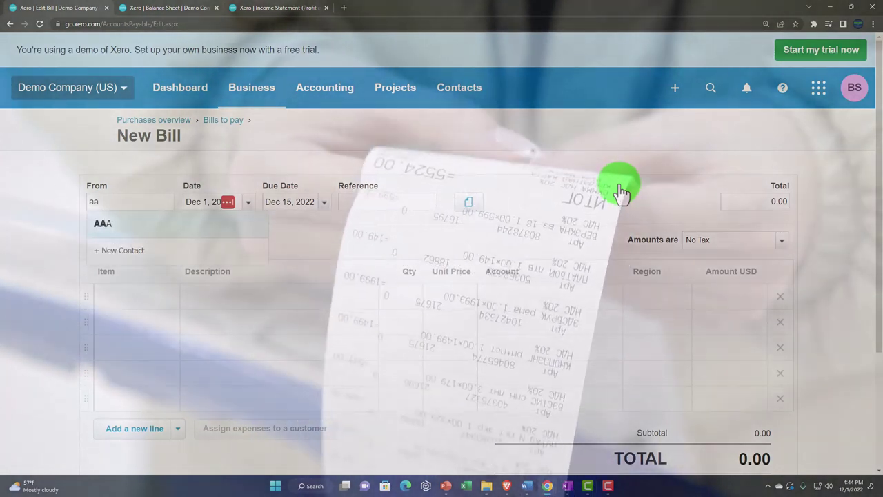
{"action": "key", "text": "Tab"}
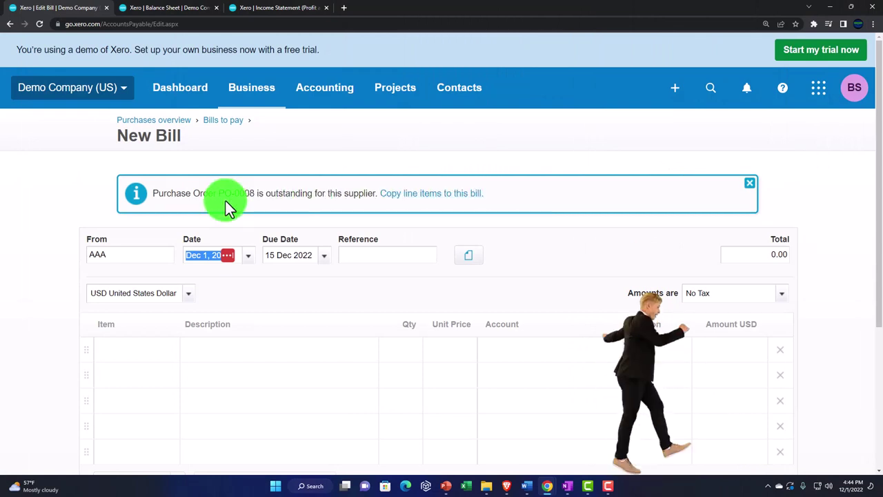
- Copy the line items of outstanding purchase order PO-0008 to the bill, marking the order as billed
{"action": "left_click", "coordinate": [407, 200]}
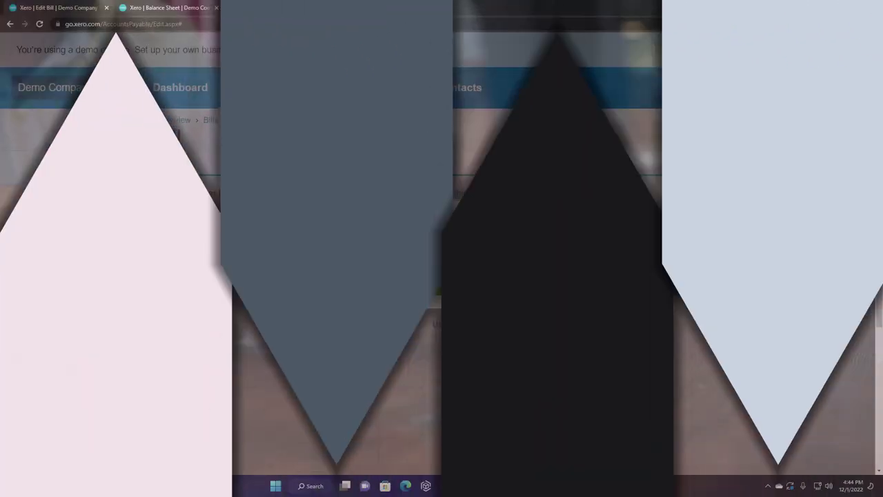
{"action": "left_click", "coordinate": [346, 252]}
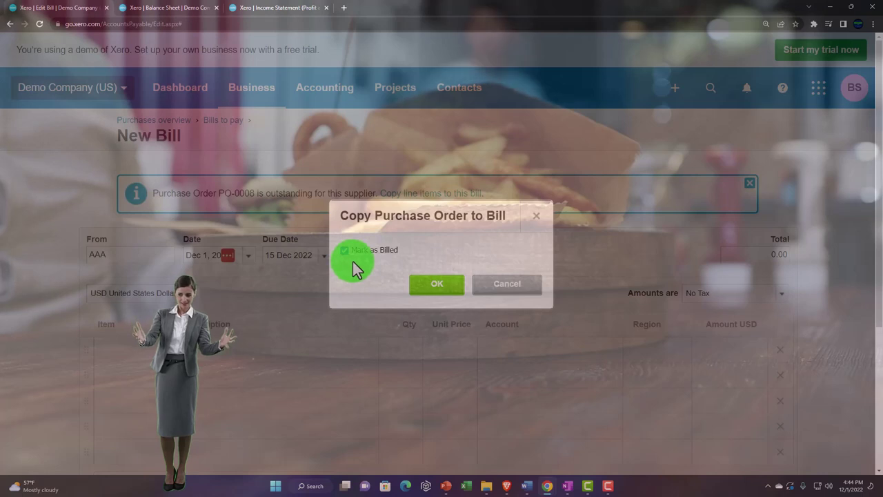
{"action": "left_click", "coordinate": [423, 284]}
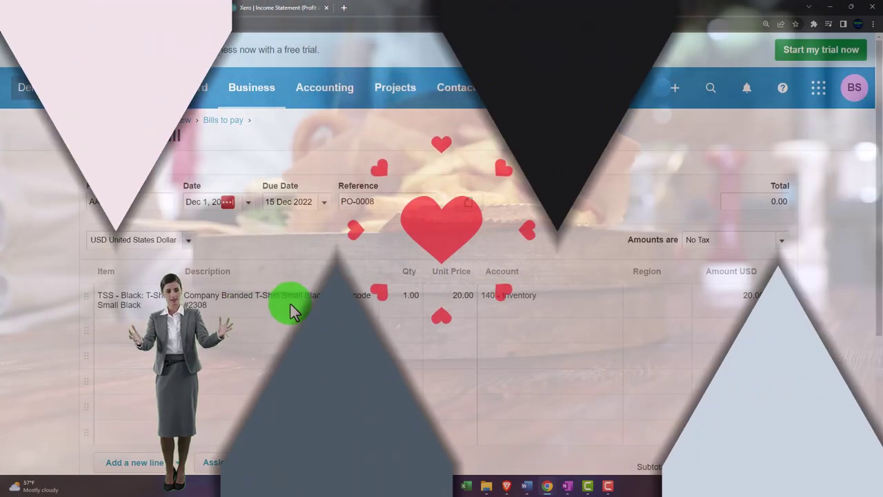
- Go through the new bill's dates, reference and first line item to review the details copied from the purchase order
{"action": "scroll", "coordinate": [339, 305], "scroll_direction": "down", "scroll_amount": 1}
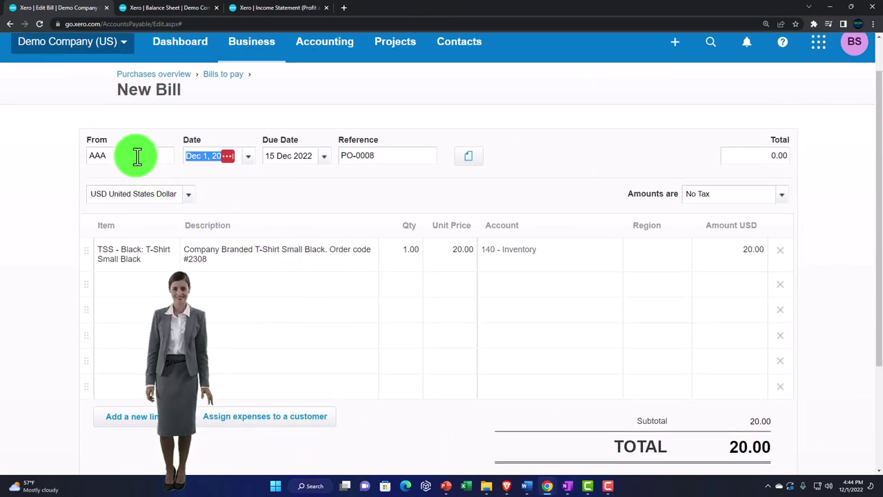
{"action": "key", "text": "Tab"}
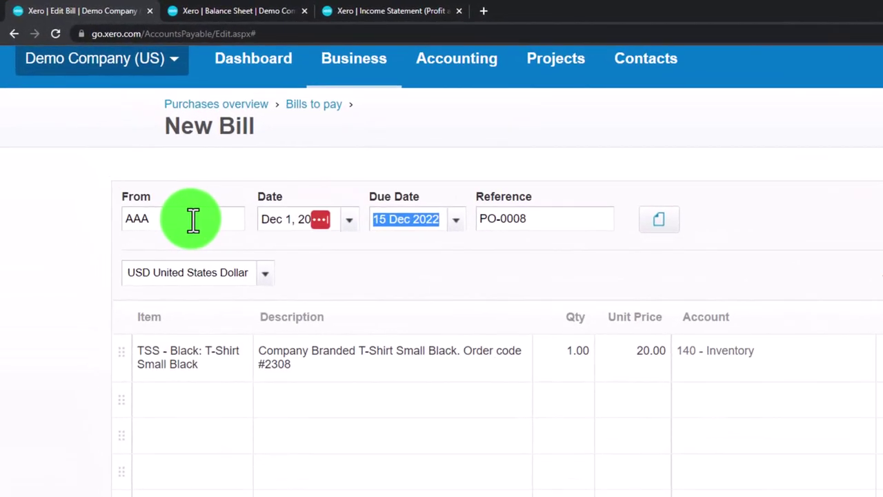
{"action": "key", "text": "Tab"}
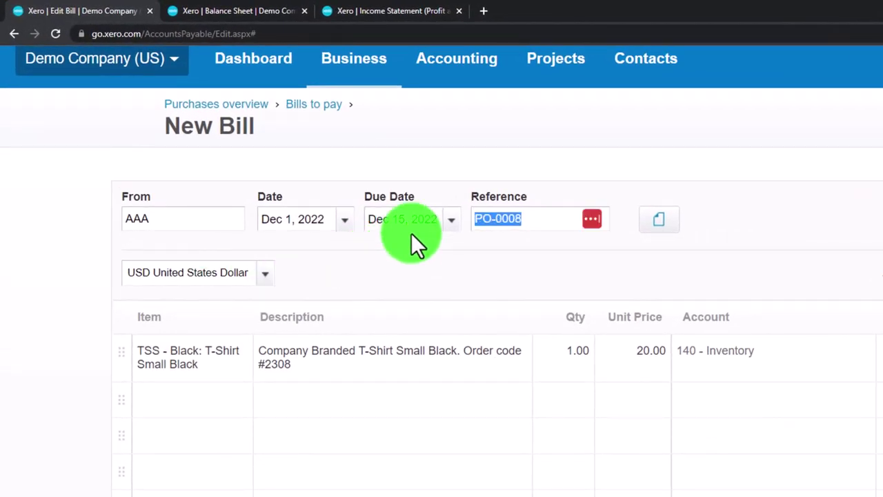
{"action": "left_click", "coordinate": [340, 245]}
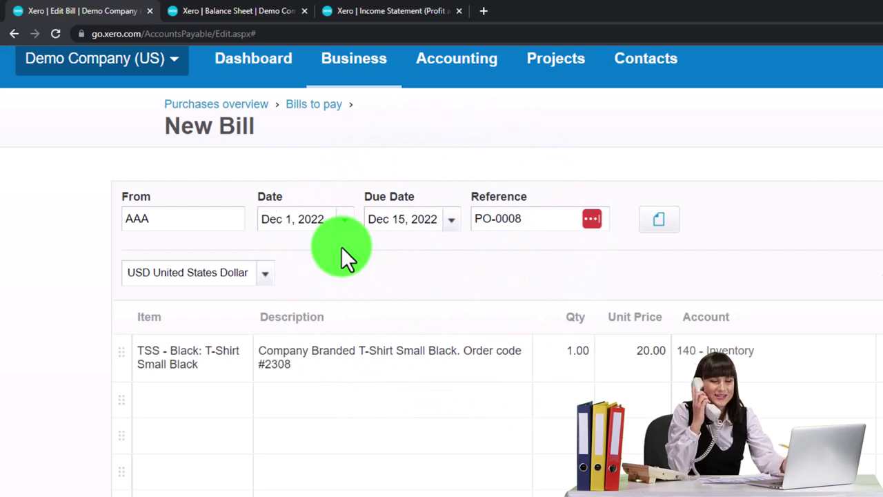
{"action": "key", "text": "Tab"}
{"action": "key", "text": "Tab"}
{"action": "key", "text": "Tab"}
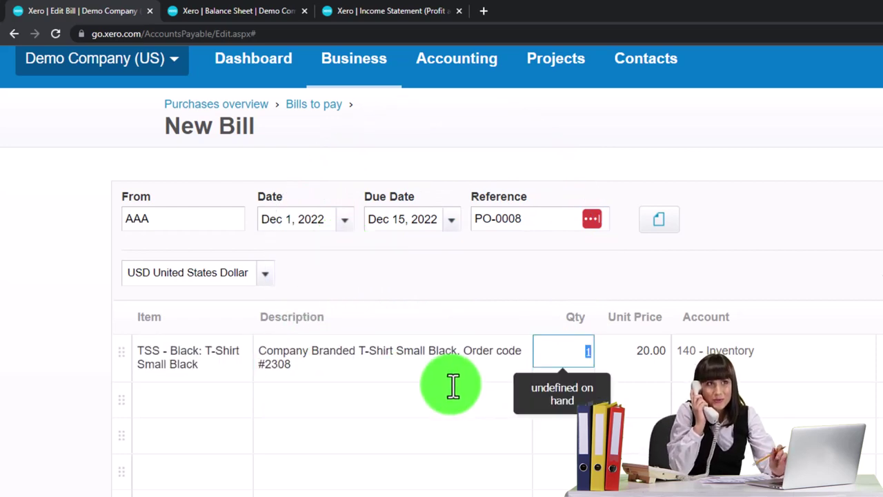
{"action": "key", "text": "Tab"}
{"action": "key", "text": "Tab"}
{"action": "key", "text": "Tab"}
{"action": "key", "text": "Tab"}
{"action": "key", "text": "Tab"}
{"action": "scroll", "coordinate": [547, 410], "scroll_direction": "down", "scroll_amount": 1}
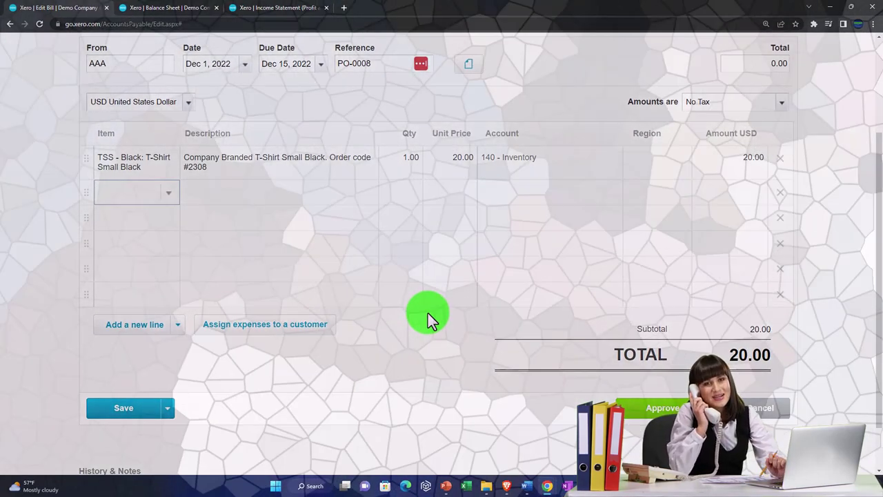
- Check the T-shirt line's account, unit price and description, and approve the bill for AAA
{"action": "scroll", "coordinate": [428, 313], "scroll_direction": "up", "scroll_amount": 1}
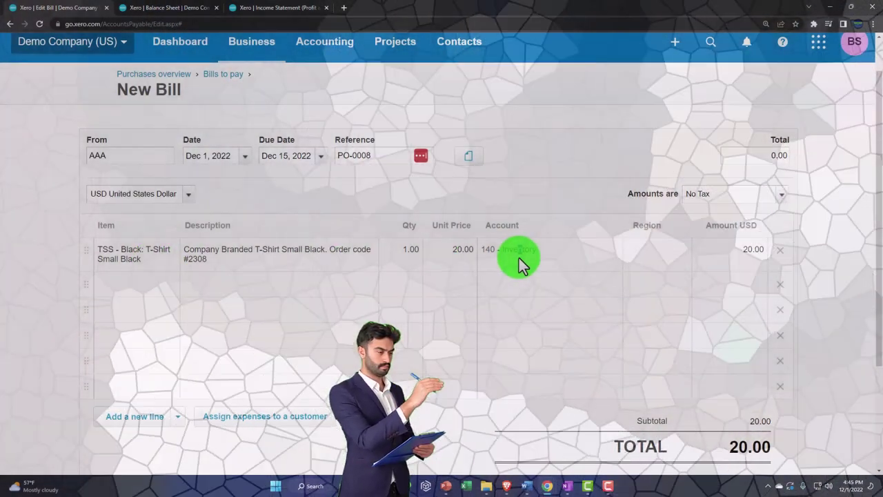
{"action": "left_click_drag", "start_coordinate": [518, 260], "coordinate": [497, 255]}
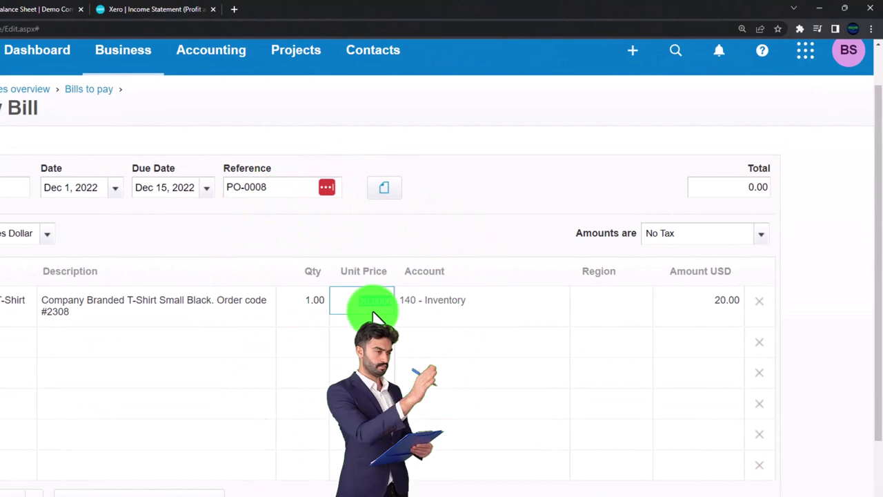
{"action": "left_click", "coordinate": [235, 303]}
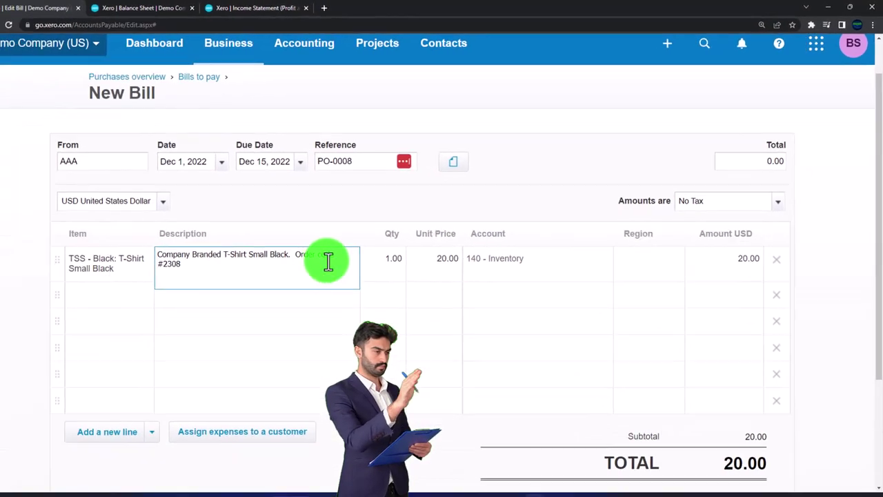
{"action": "left_click", "coordinate": [433, 302]}
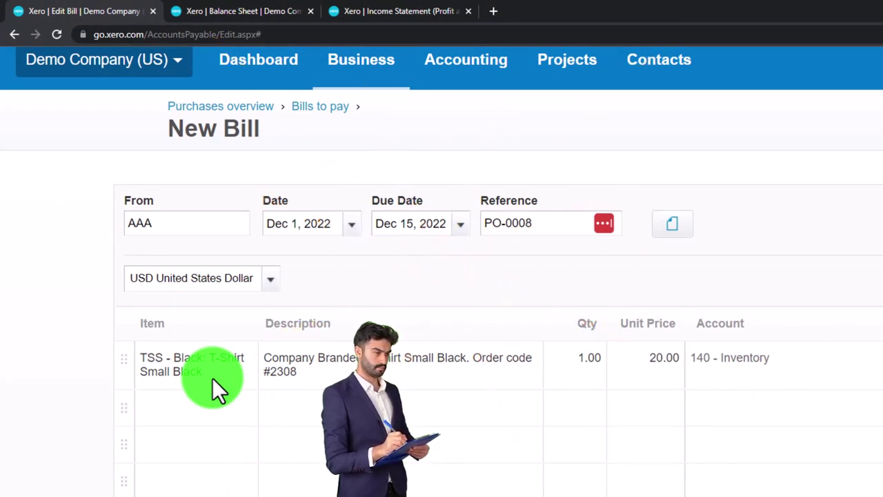
{"action": "scroll", "coordinate": [212, 378], "scroll_direction": "down", "scroll_amount": 2}
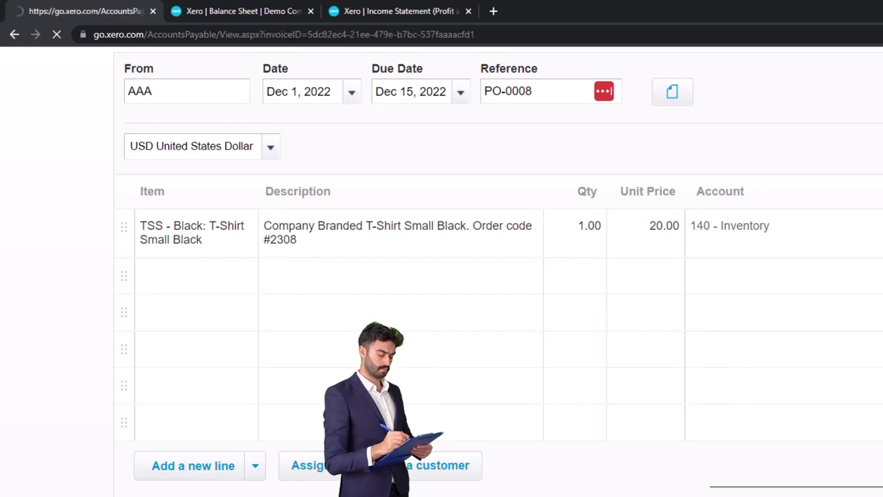
{"action": "scroll", "coordinate": [521, 377], "scroll_direction": "up", "scroll_amount": 6}
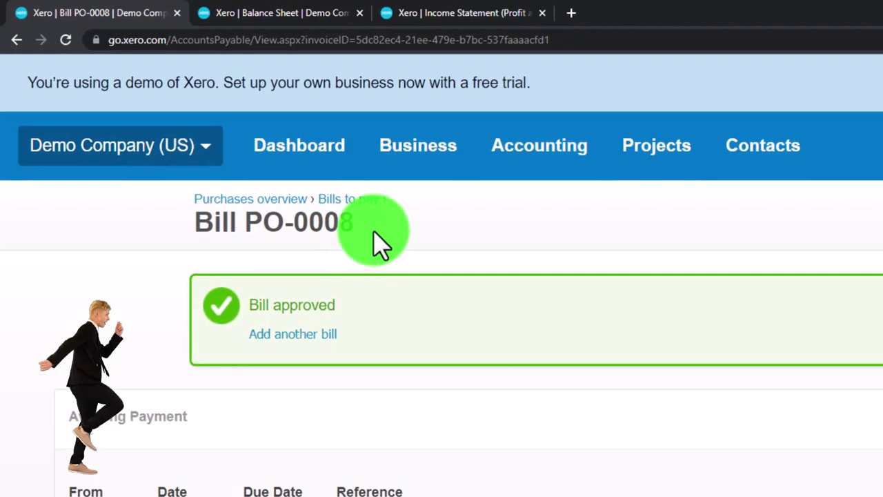
- Open the purchase orders list and view the approved orders followed by the billed ones to check the status of PO-0008
{"action": "left_click", "coordinate": [400, 169]}
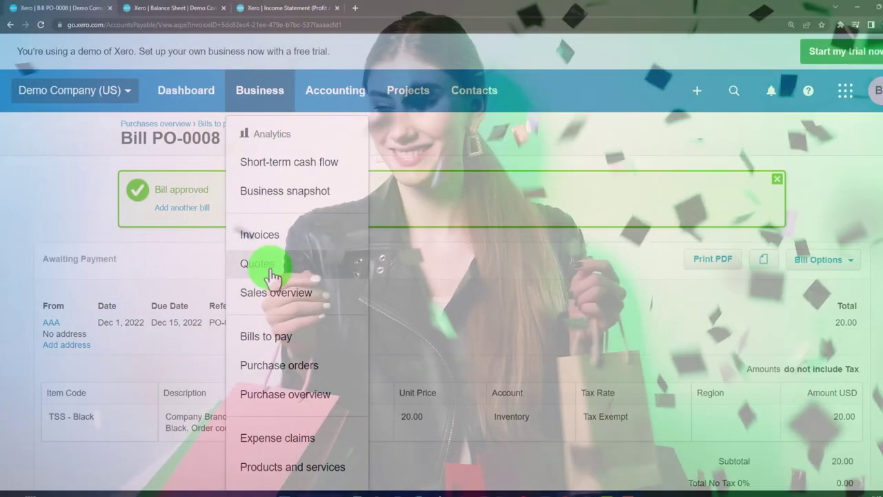
{"action": "left_click", "coordinate": [284, 366]}
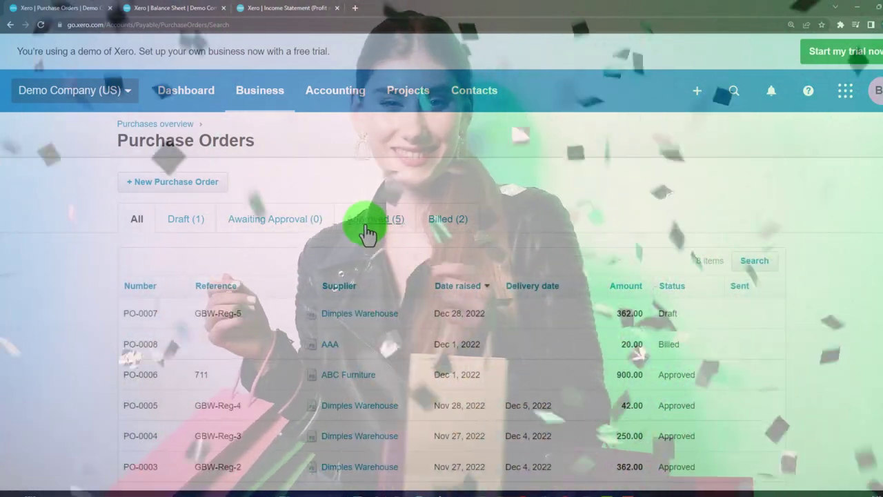
{"action": "left_click", "coordinate": [368, 234]}
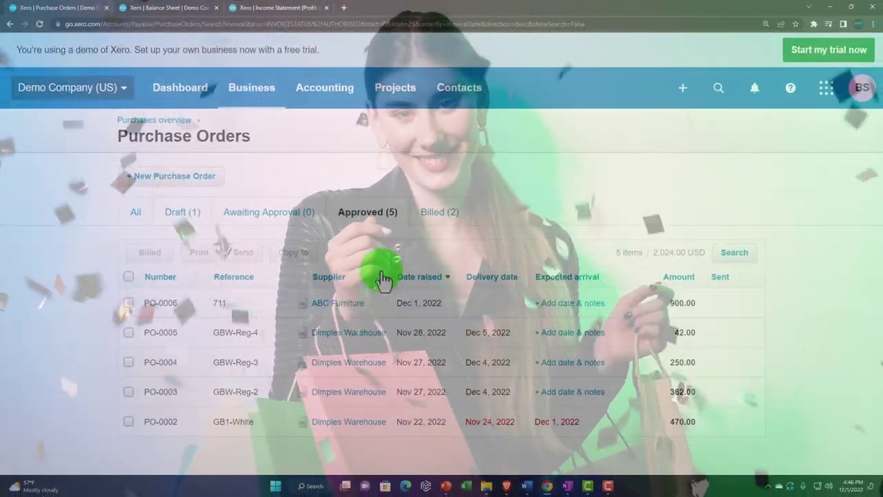
{"action": "left_click", "coordinate": [431, 215]}
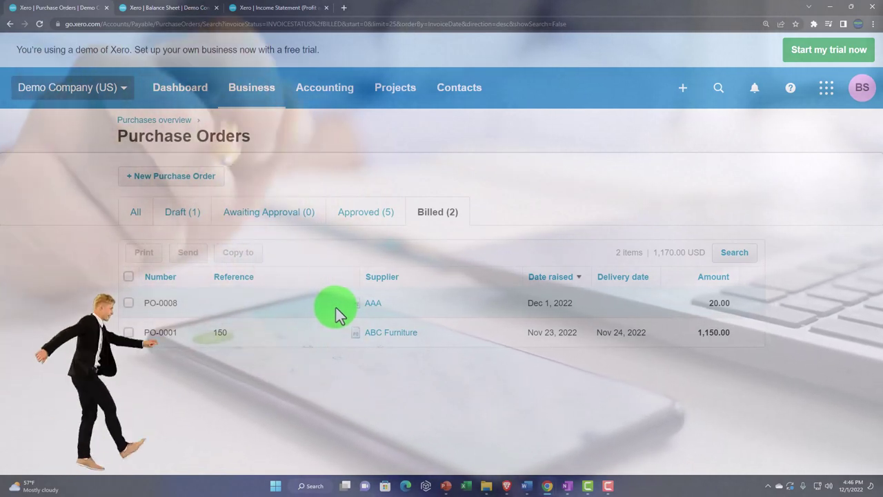
- Show the bills awaiting payment, then switch to the Balance Sheet report
{"action": "left_click", "coordinate": [254, 99]}
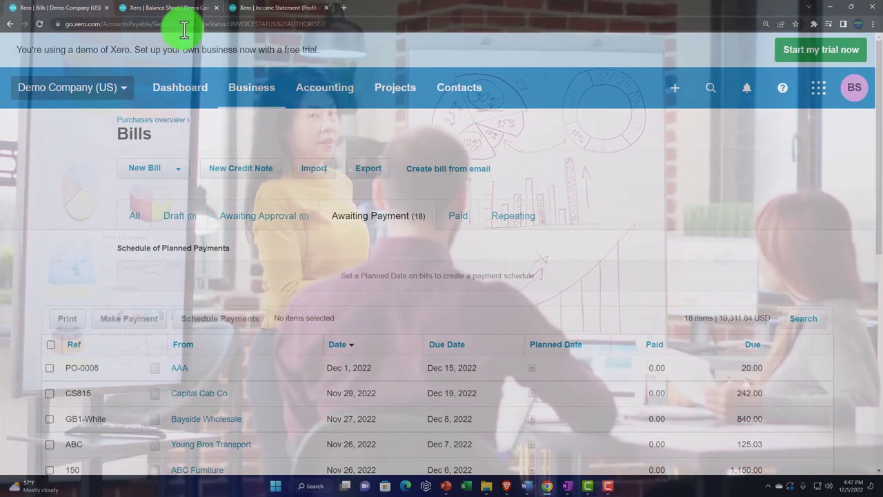
{"action": "left_click", "coordinate": [169, 10]}
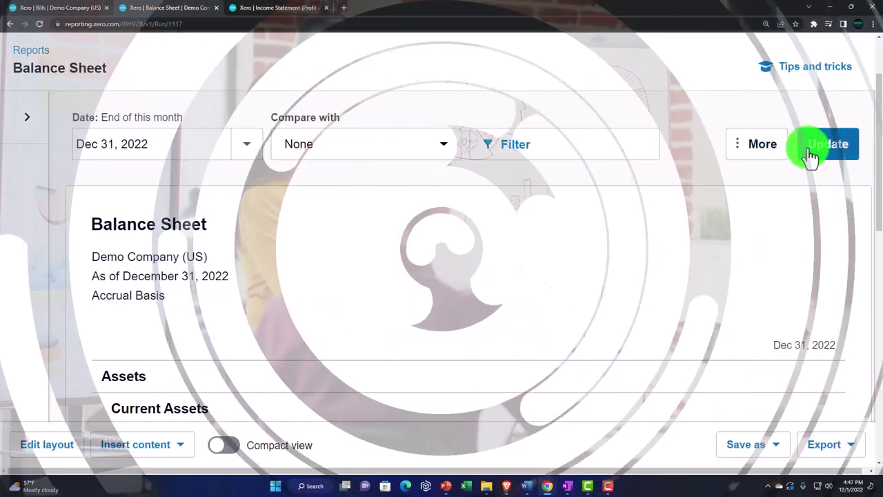
- Update the Balance Sheet as of Dec 31, 2022 and open the transactions behind the Inventory balance
{"action": "left_click", "coordinate": [811, 154]}
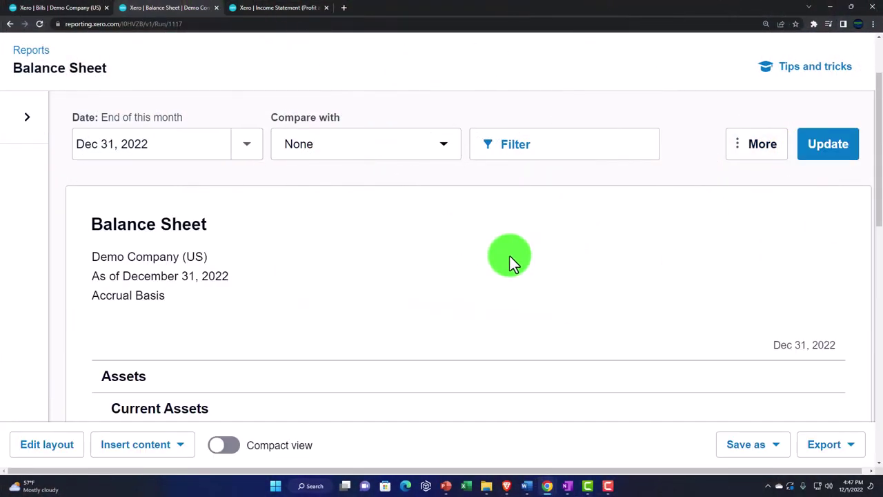
{"action": "scroll", "coordinate": [510, 256], "scroll_direction": "down", "scroll_amount": 3}
{"action": "scroll", "coordinate": [510, 256], "scroll_direction": "down", "scroll_amount": 1}
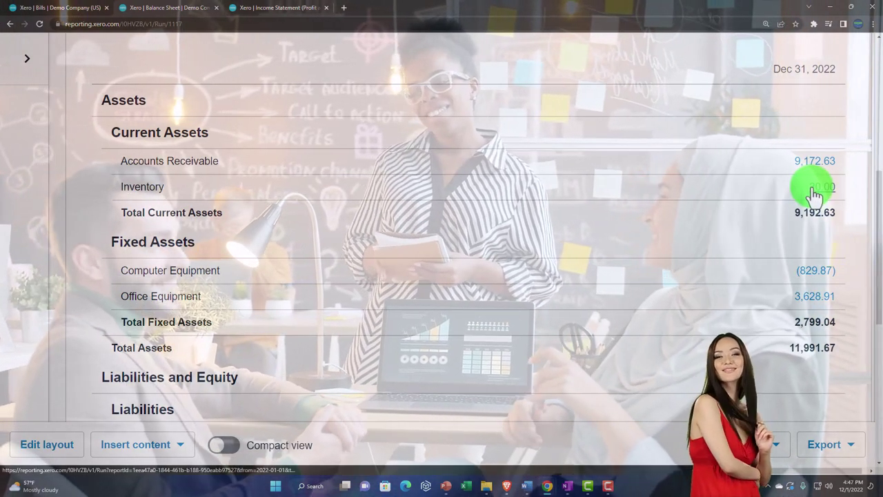
{"action": "left_click", "coordinate": [814, 195]}
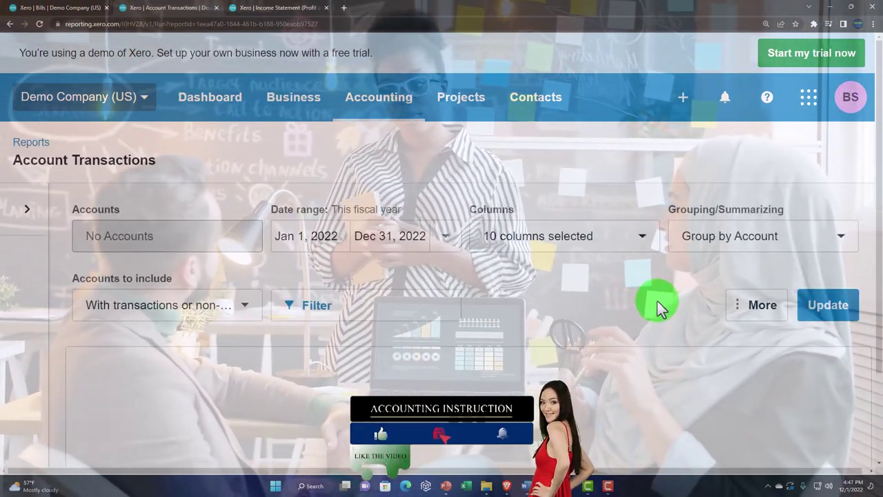
- Review the Inventory transactions for the period, checking the PO-0008 payable invoice entry and the opening balance entries
{"action": "scroll", "coordinate": [568, 361], "scroll_direction": "down", "scroll_amount": 4}
{"action": "scroll", "coordinate": [566, 358], "scroll_direction": "down", "scroll_amount": 3}
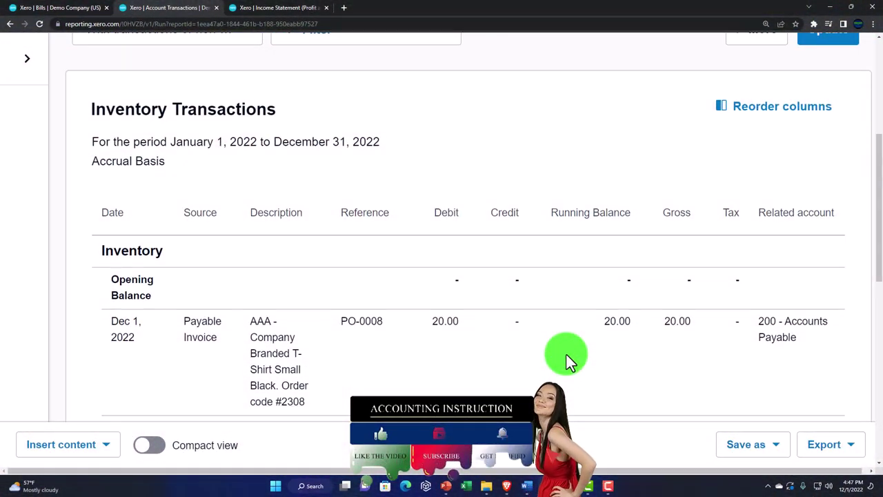
{"action": "scroll", "coordinate": [566, 361], "scroll_direction": "down", "scroll_amount": 1}
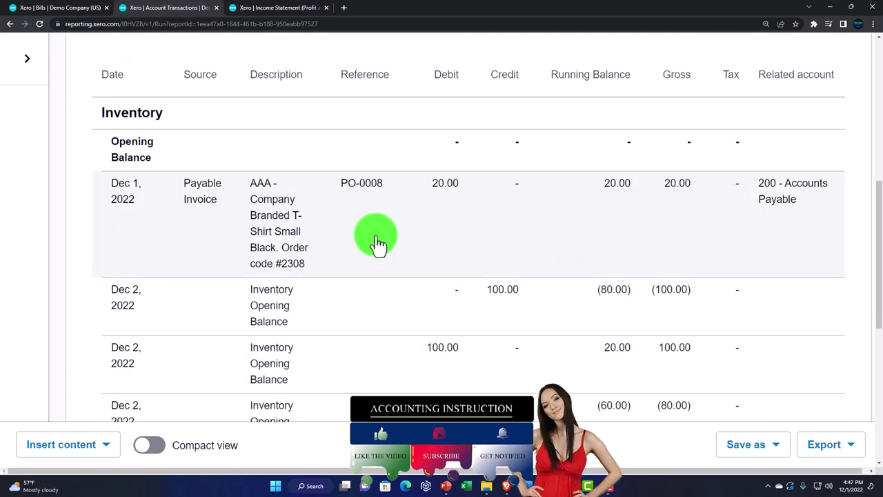
{"action": "scroll", "coordinate": [351, 249], "scroll_direction": "down", "scroll_amount": 6}
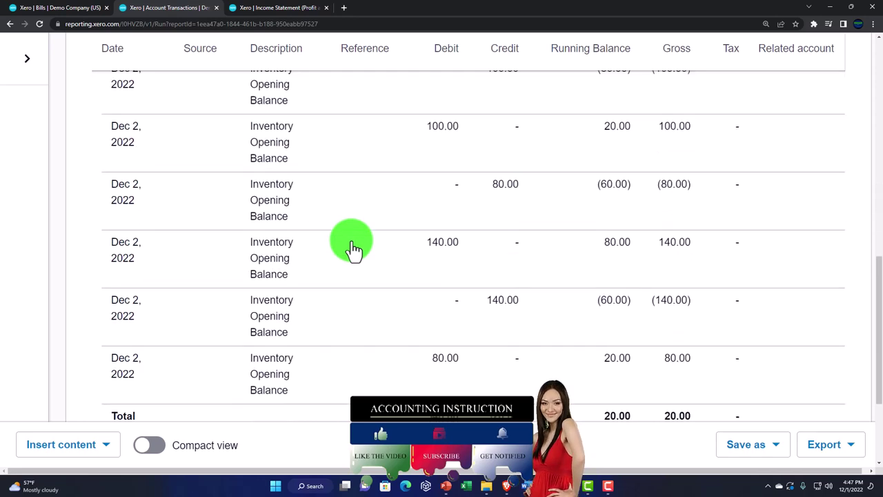
{"action": "scroll", "coordinate": [365, 296], "scroll_direction": "up", "scroll_amount": 6}
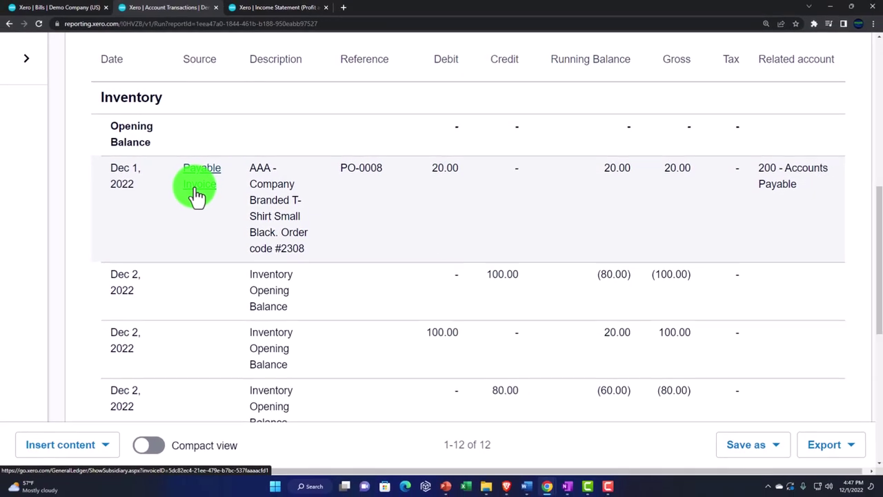
{"action": "scroll", "coordinate": [198, 196], "scroll_direction": "up", "scroll_amount": 4}
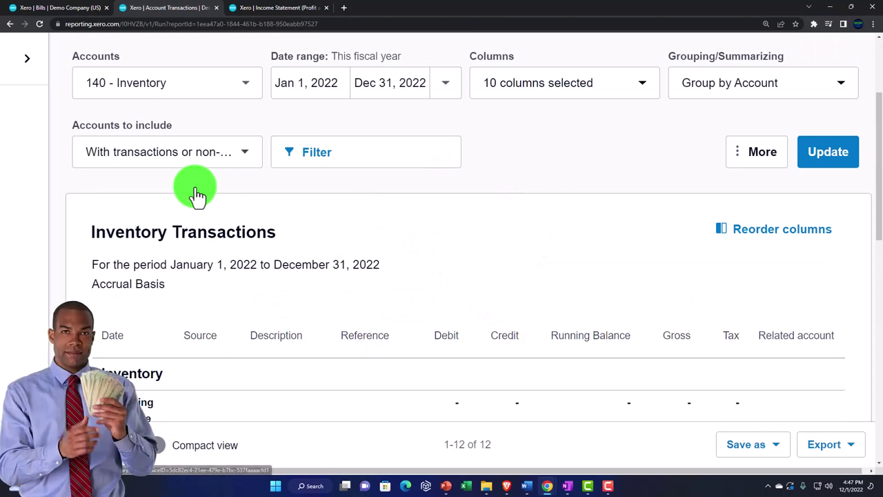
- Open the PO-0008 payable invoice from the Inventory transactions, review its details and open the bill for editing
{"action": "scroll", "coordinate": [198, 196], "scroll_direction": "down", "scroll_amount": 3}
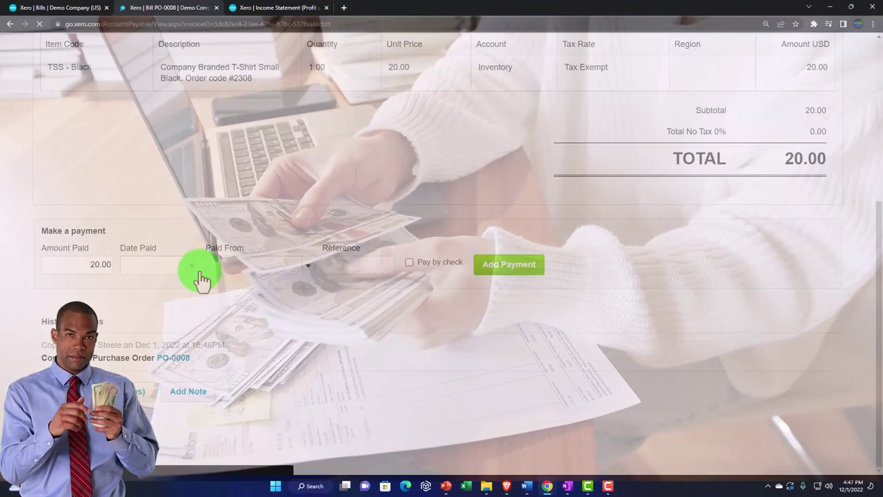
{"action": "scroll", "coordinate": [202, 279], "scroll_direction": "up", "scroll_amount": 4}
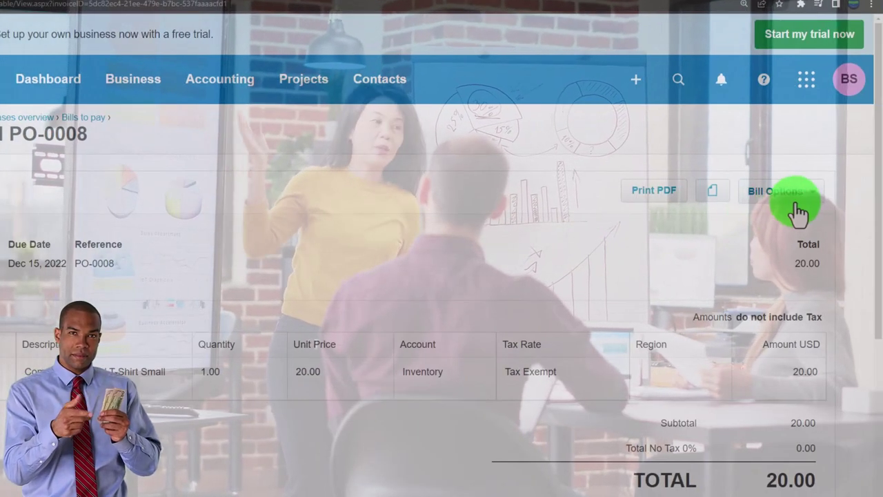
{"action": "left_click", "coordinate": [796, 207]}
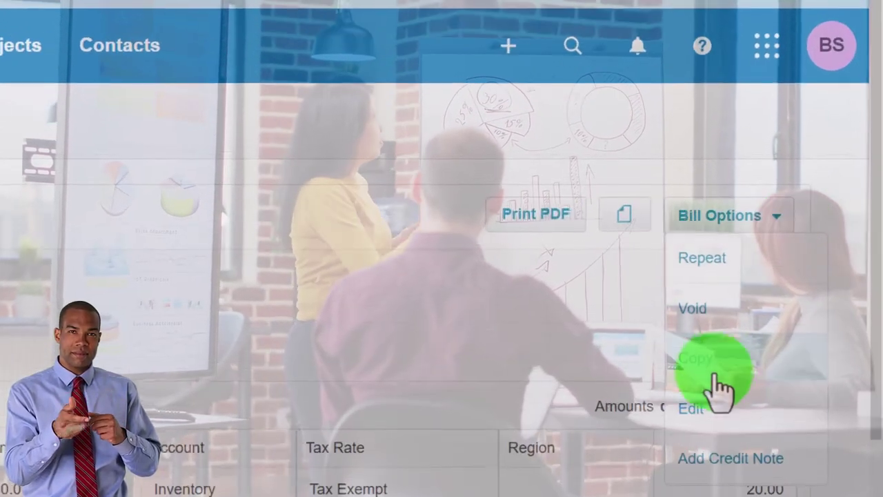
{"action": "left_click", "coordinate": [697, 411]}
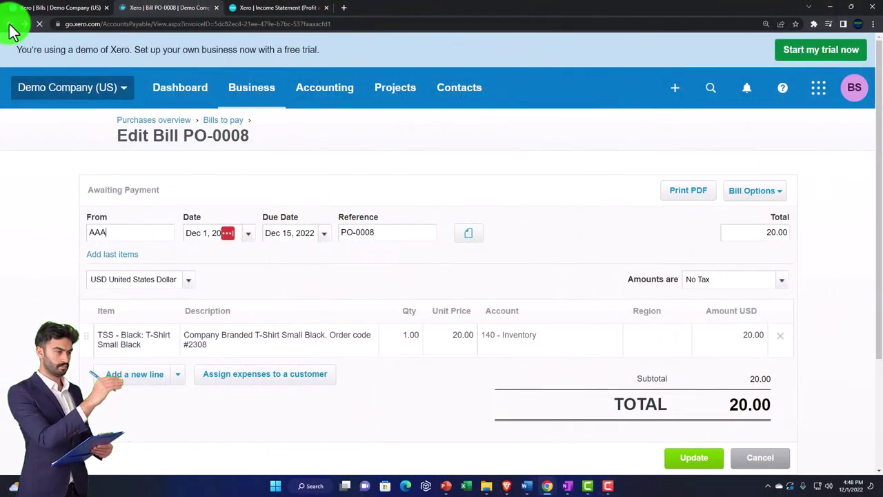
- Leave the bill without changes, return to the Balance Sheet and open the transactions behind Accounts Payable
{"action": "left_click", "coordinate": [10, 23]}
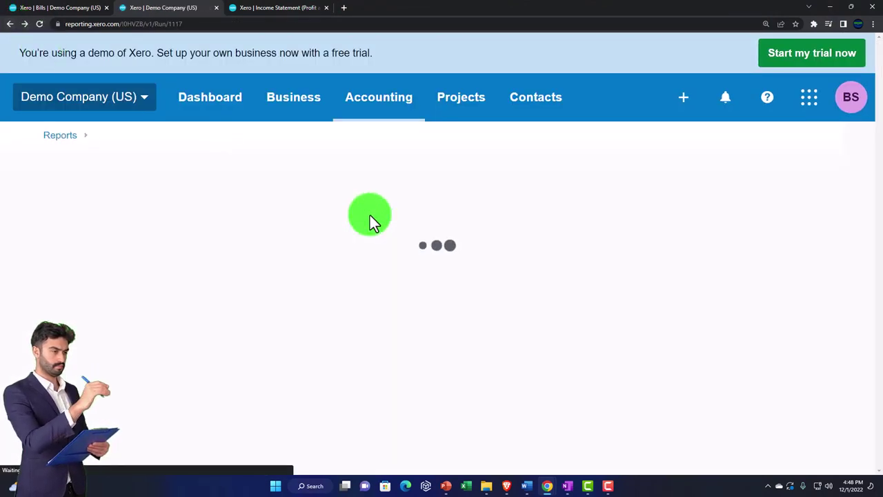
{"action": "left_click", "coordinate": [407, 250]}
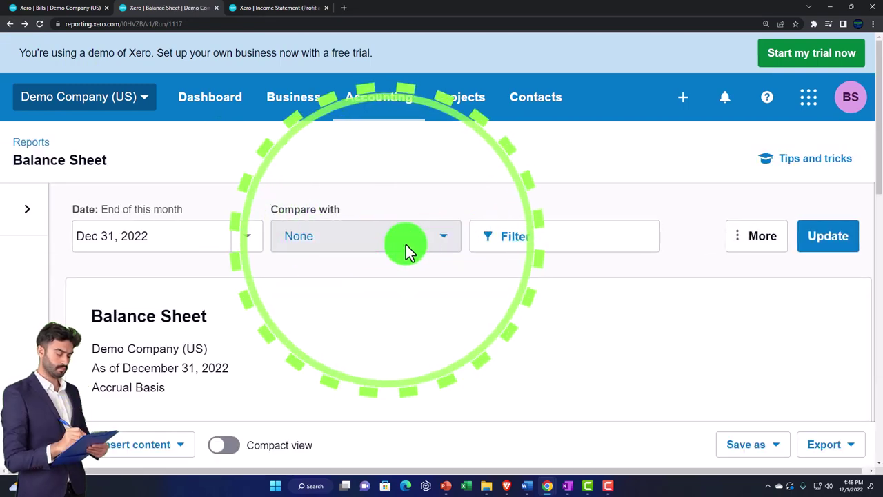
{"action": "scroll", "coordinate": [407, 251], "scroll_direction": "down", "scroll_amount": 2}
{"action": "scroll", "coordinate": [407, 251], "scroll_direction": "down", "scroll_amount": 8}
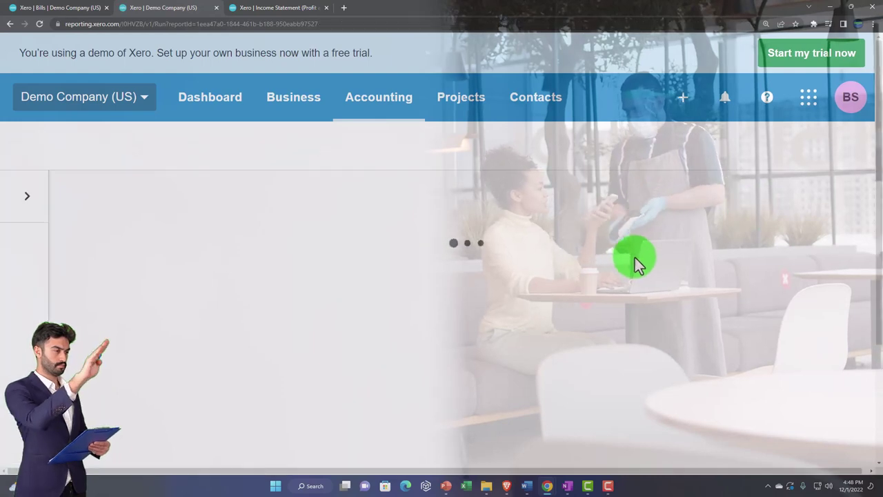
- Go through the Accounts Payable transactions to the December entries and check the AAA invoice with reference PO-0008
{"action": "scroll", "coordinate": [635, 257], "scroll_direction": "down", "scroll_amount": 2}
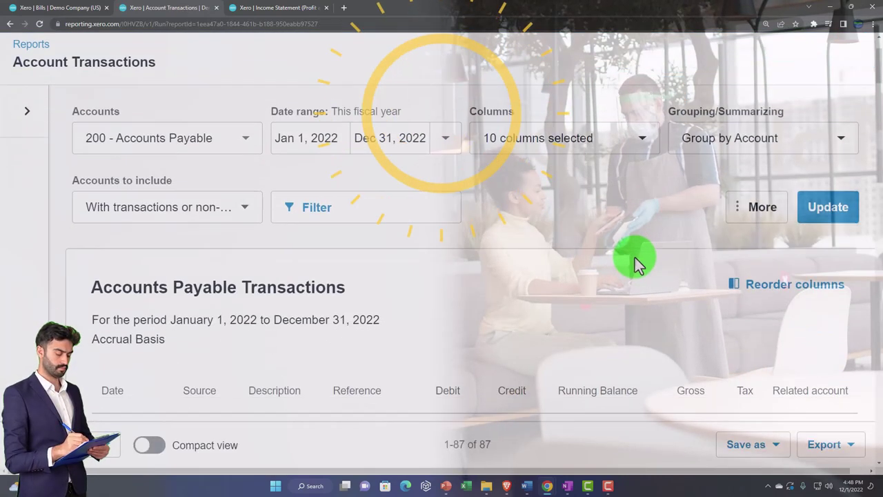
{"action": "scroll", "coordinate": [634, 259], "scroll_direction": "down", "scroll_amount": 3}
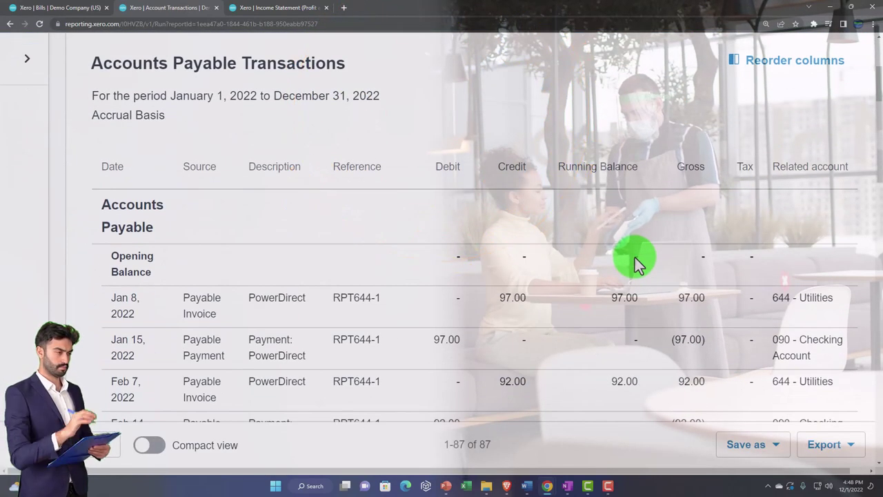
{"action": "scroll", "coordinate": [634, 257], "scroll_direction": "down", "scroll_amount": 15}
{"action": "scroll", "coordinate": [636, 258], "scroll_direction": "down", "scroll_amount": 20}
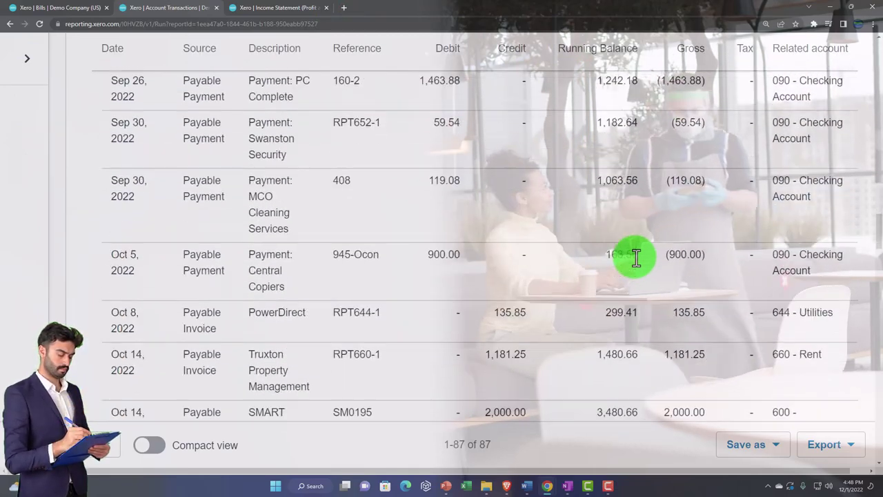
{"action": "scroll", "coordinate": [635, 257], "scroll_direction": "down", "scroll_amount": 20}
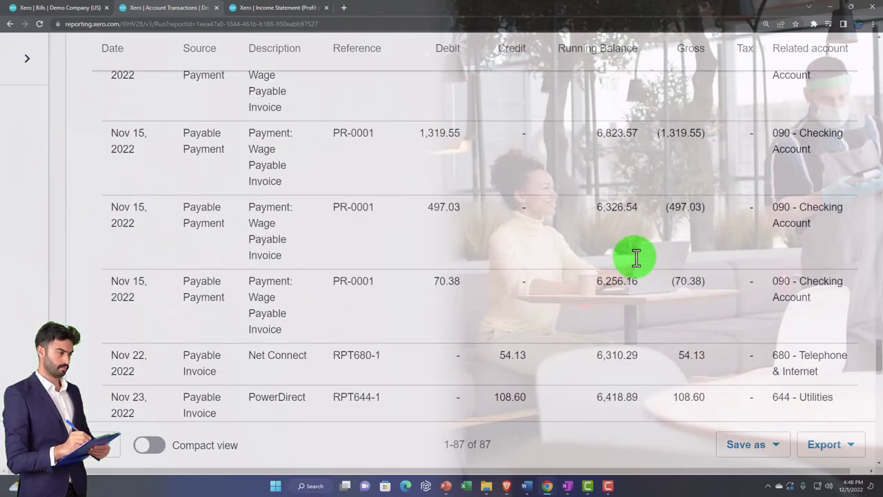
{"action": "scroll", "coordinate": [635, 255], "scroll_direction": "down", "scroll_amount": 10}
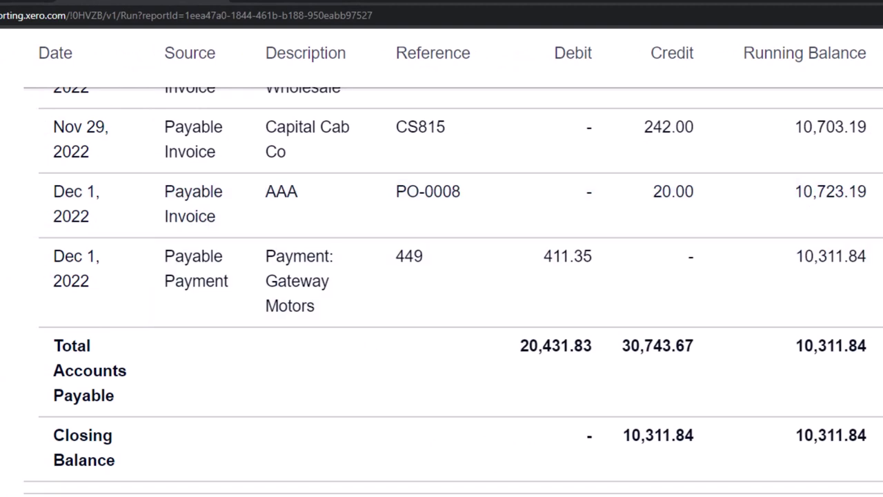
- Return from the Accounts Payable transactions to the Balance Sheet and look over its assets section
{"action": "left_click_drag", "start_coordinate": [876, 441], "coordinate": [879, 69]}
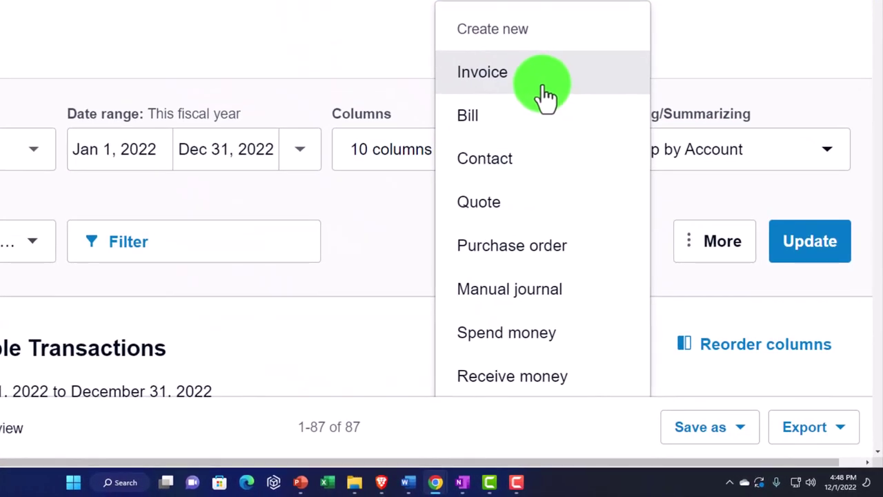
{"action": "left_click", "coordinate": [291, 70]}
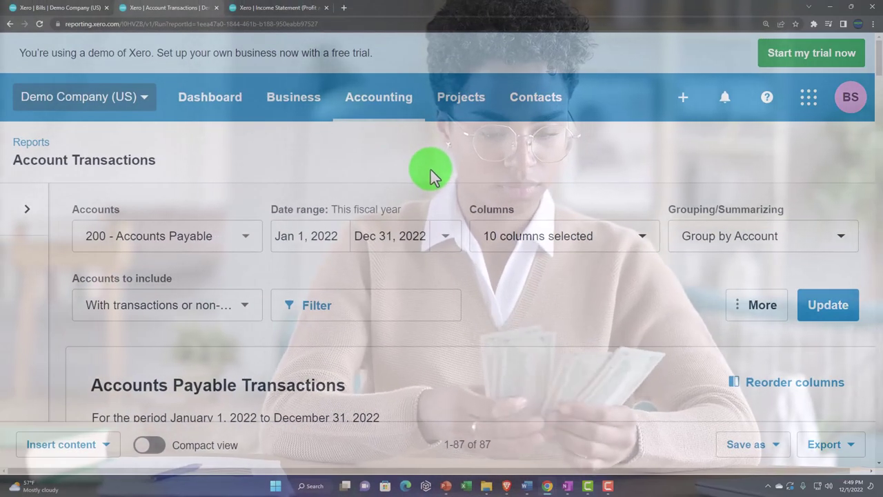
{"action": "left_click", "coordinate": [9, 24]}
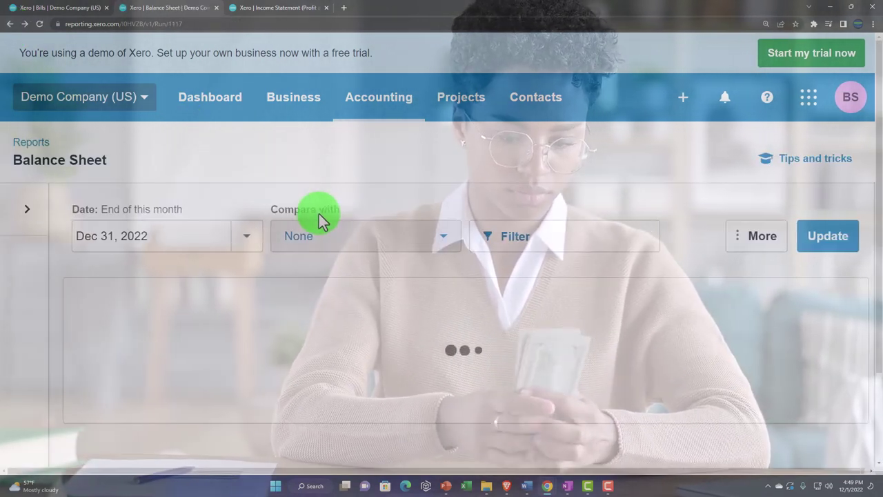
{"action": "scroll", "coordinate": [318, 215], "scroll_direction": "down", "scroll_amount": 3}
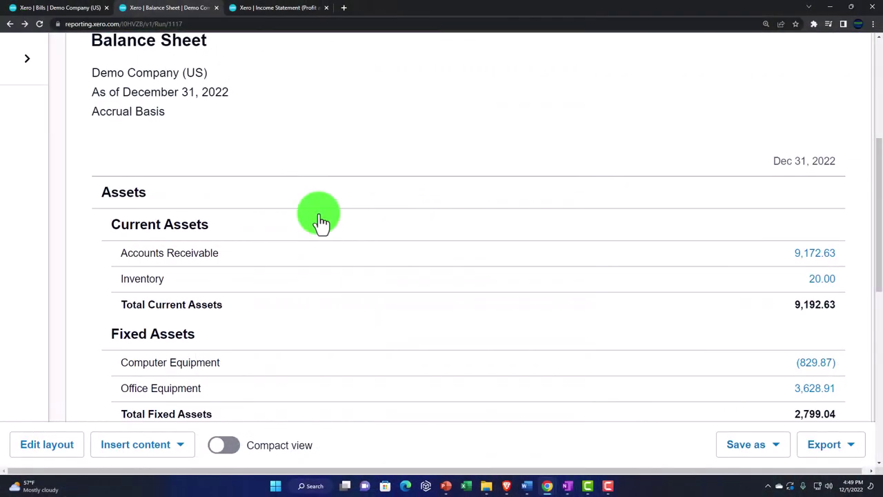
{"action": "scroll", "coordinate": [318, 214], "scroll_direction": "up", "scroll_amount": 3}
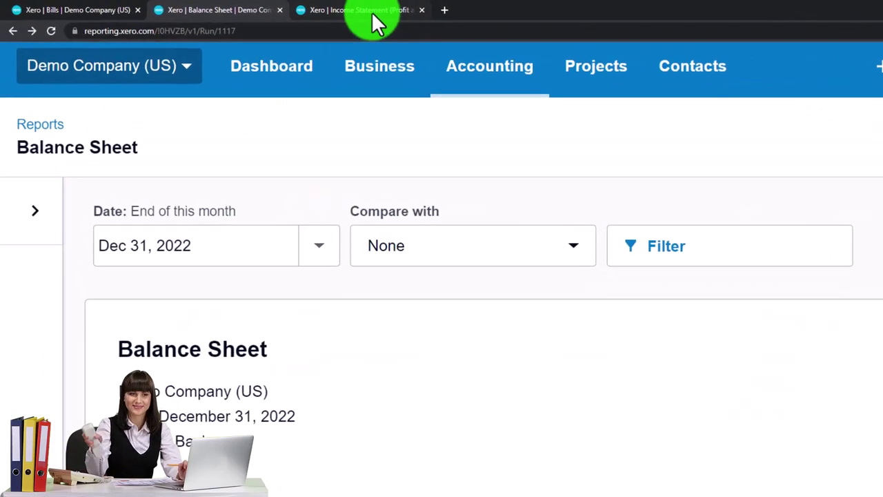
- Switch to the Income Statement (Profit and Loss) report and duplicate it in a new browser tab
{"action": "left_click", "coordinate": [321, 8]}
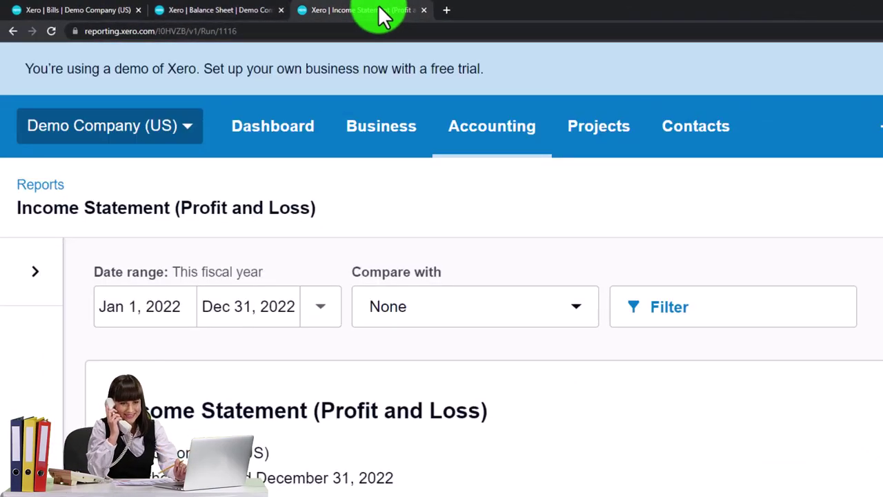
{"action": "right_click", "coordinate": [382, 15]}
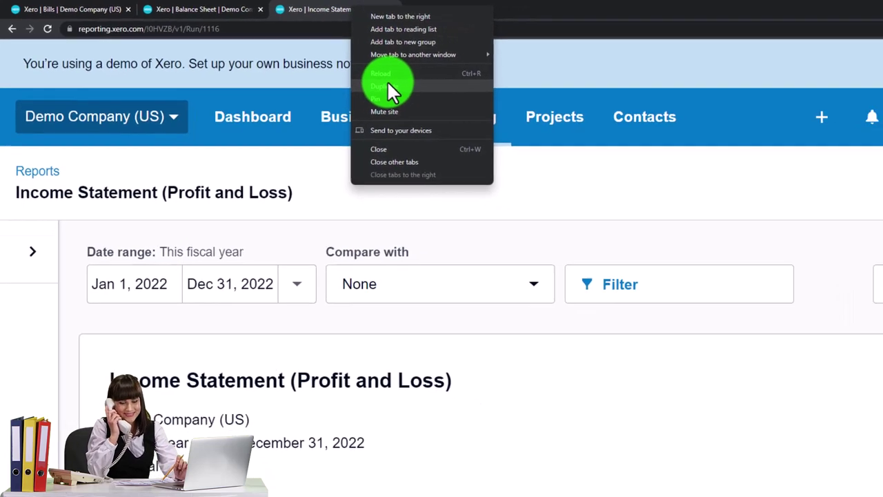
{"action": "left_click", "coordinate": [414, 92]}
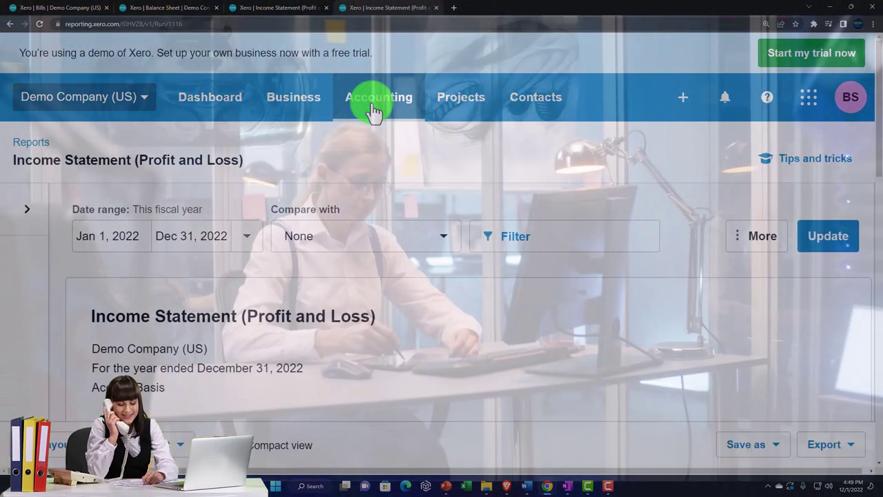
- Open the list of all reports in the duplicated tab and run the Inventory Item Summary report
{"action": "left_click", "coordinate": [373, 109]}
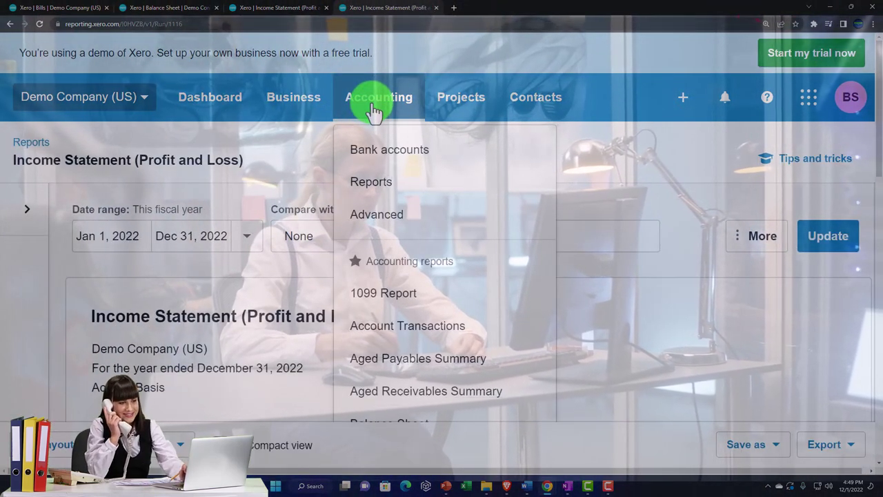
{"action": "scroll", "coordinate": [402, 271], "scroll_direction": "down", "scroll_amount": 2}
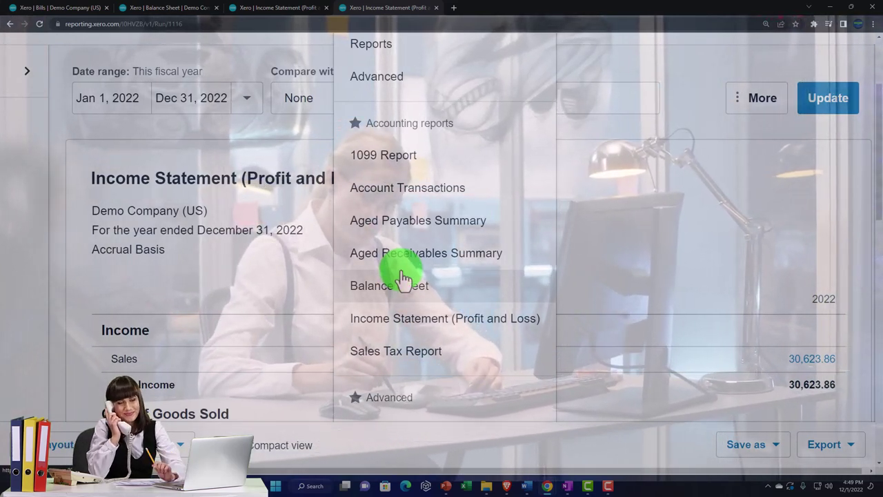
{"action": "scroll", "coordinate": [403, 276], "scroll_direction": "up", "scroll_amount": 2}
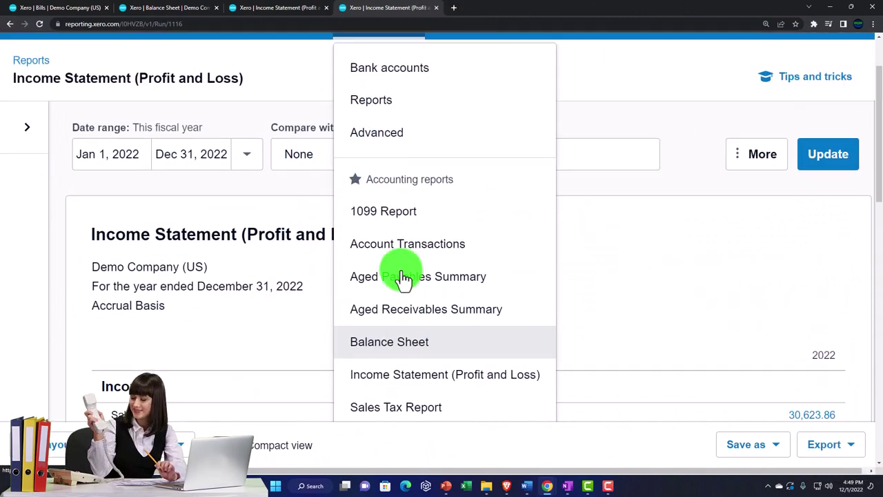
{"action": "left_click", "coordinate": [367, 181]}
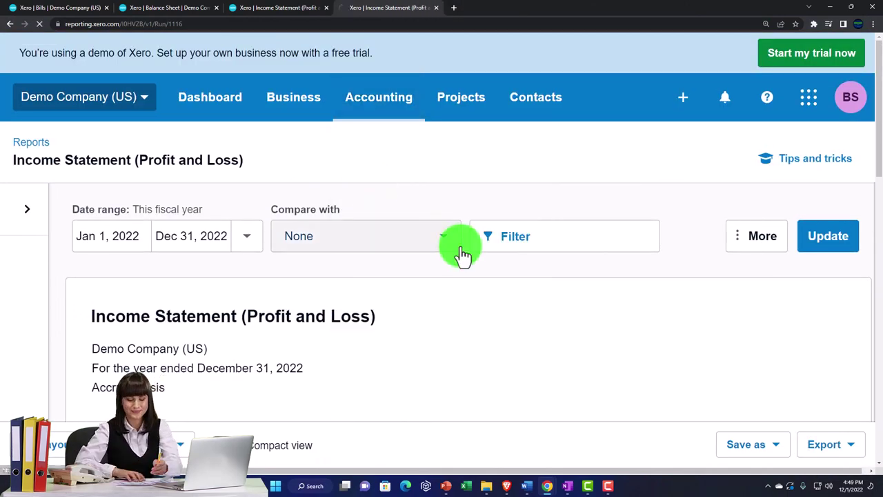
{"action": "scroll", "coordinate": [455, 255], "scroll_direction": "down", "scroll_amount": 20}
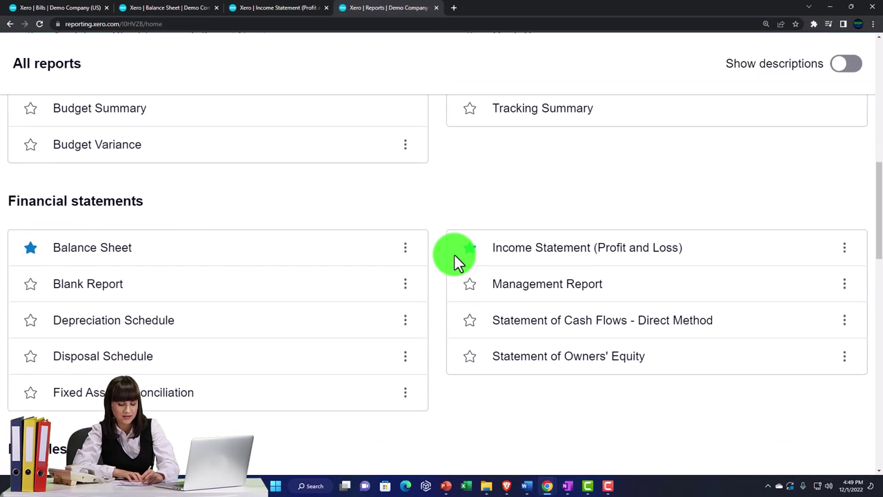
{"action": "scroll", "coordinate": [457, 264], "scroll_direction": "down", "scroll_amount": 5}
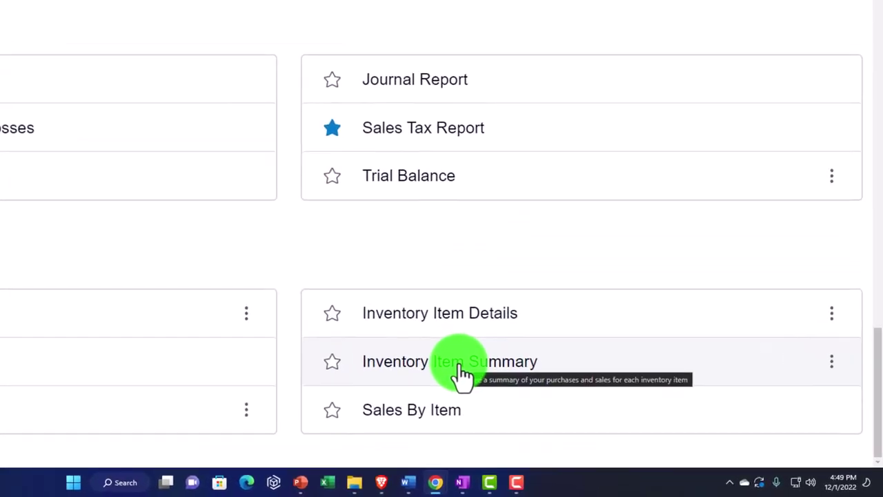
{"action": "left_click", "coordinate": [462, 372]}
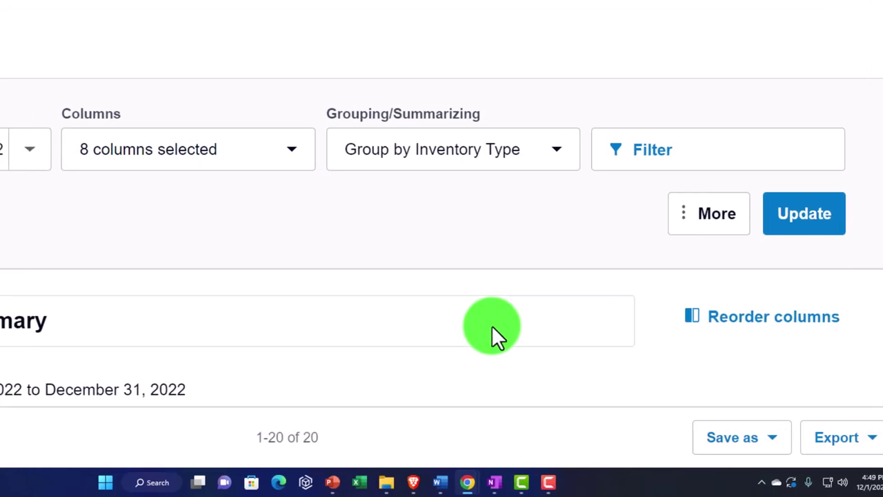
- Compare the tracked T-shirt items in the Inventory Item Summary with the Inventory line in the Balance Sheet's current assets
{"action": "scroll", "coordinate": [307, 198], "scroll_direction": "down", "scroll_amount": 7}
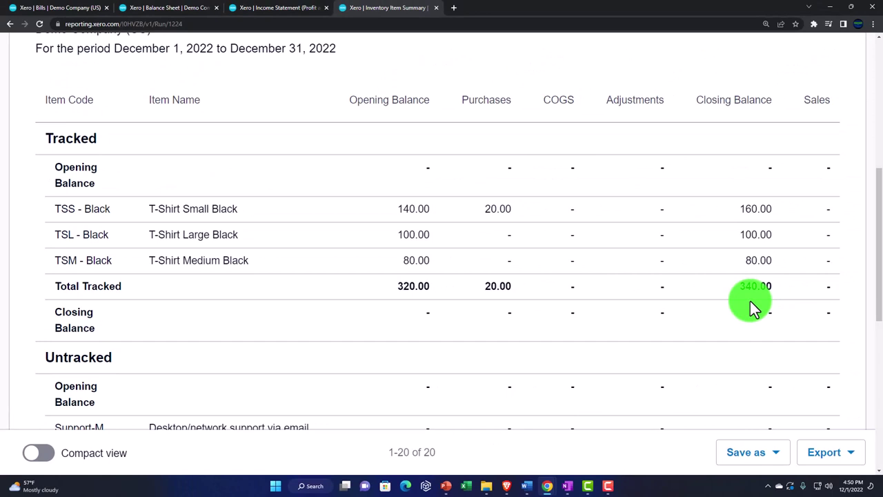
{"action": "scroll", "coordinate": [751, 307], "scroll_direction": "down", "scroll_amount": 1}
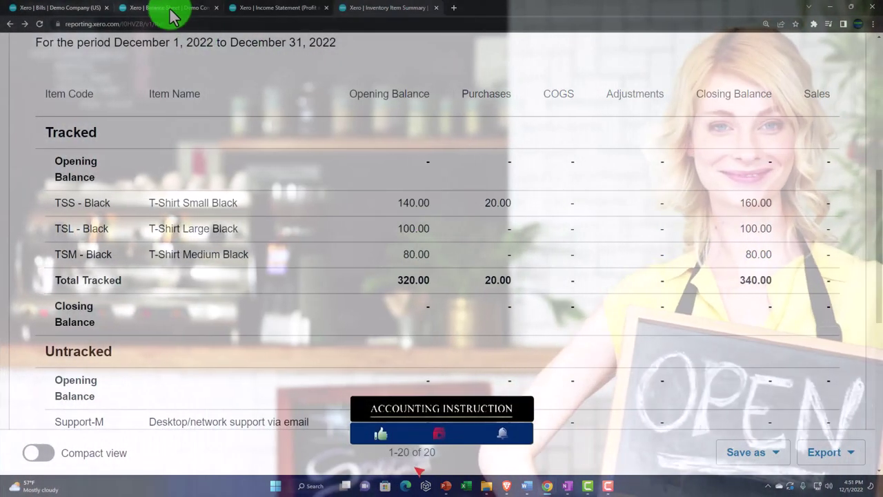
{"action": "left_click", "coordinate": [172, 8]}
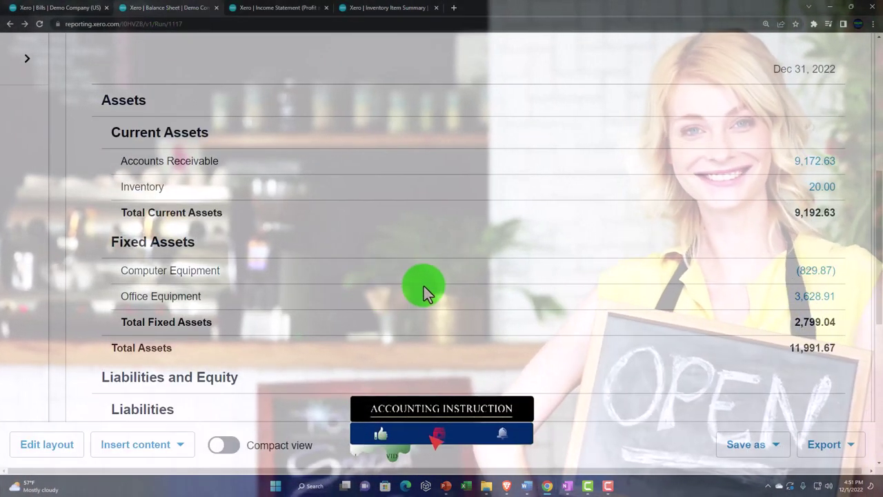
{"action": "scroll", "coordinate": [424, 285], "scroll_direction": "up", "scroll_amount": 5}
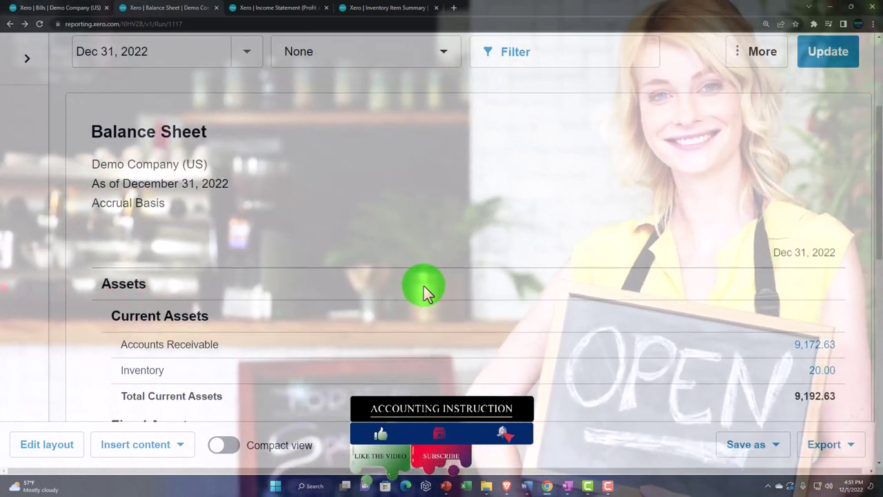
{"action": "scroll", "coordinate": [424, 286], "scroll_direction": "down", "scroll_amount": 1}
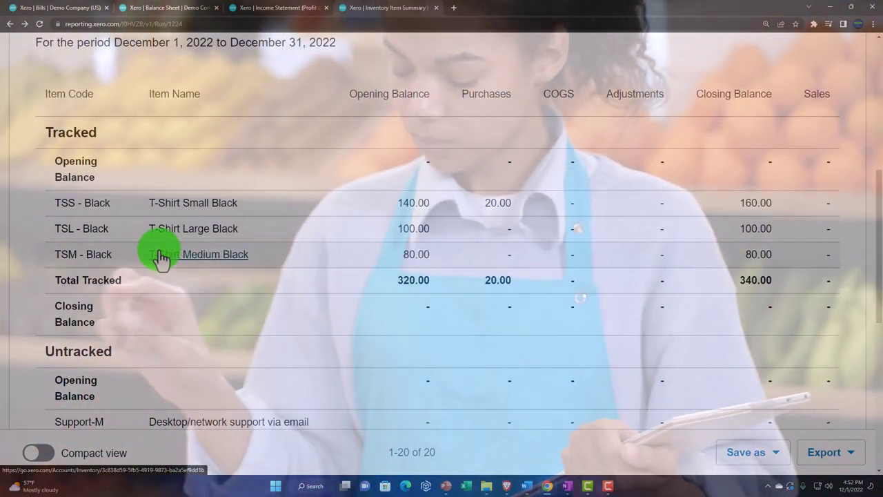
{"action": "left_click", "coordinate": [147, 8]}
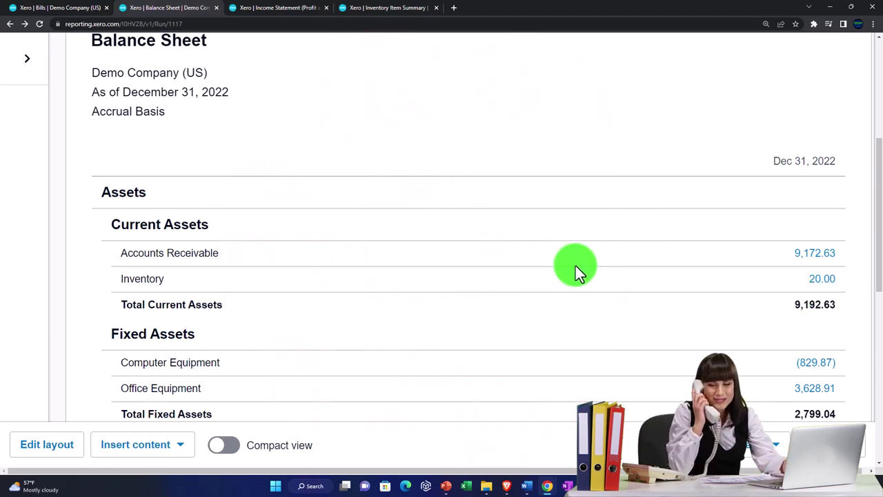
- Switch from the Balance Sheet to the Bills page and open the Products and services list
{"action": "left_click", "coordinate": [94, 12]}
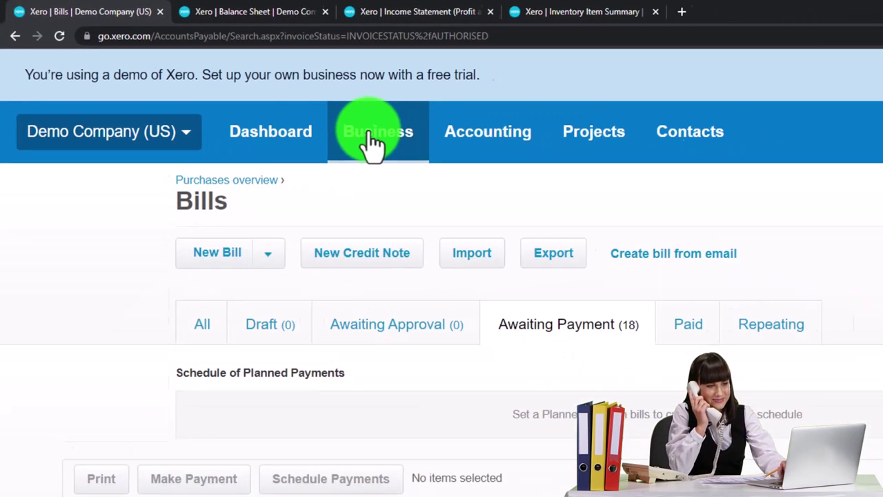
{"action": "left_click", "coordinate": [487, 178]}
{"action": "scroll", "coordinate": [531, 467], "scroll_direction": "down", "scroll_amount": 2}
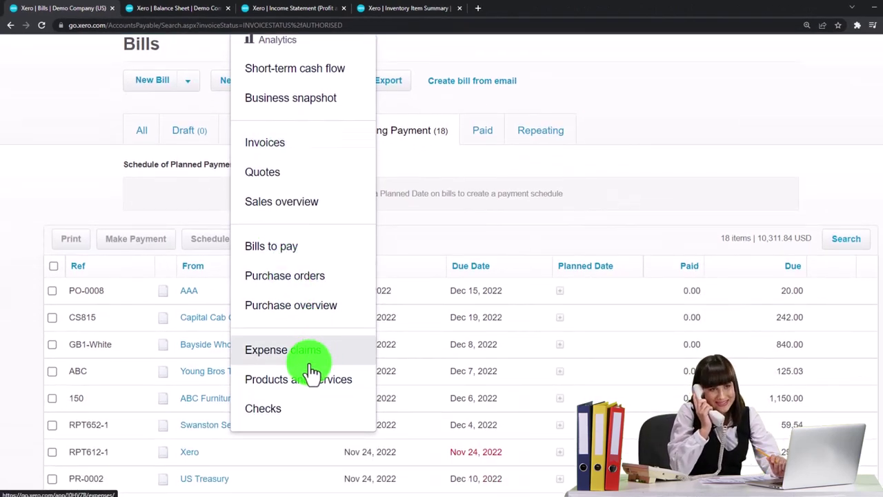
{"action": "left_click", "coordinate": [322, 391]}
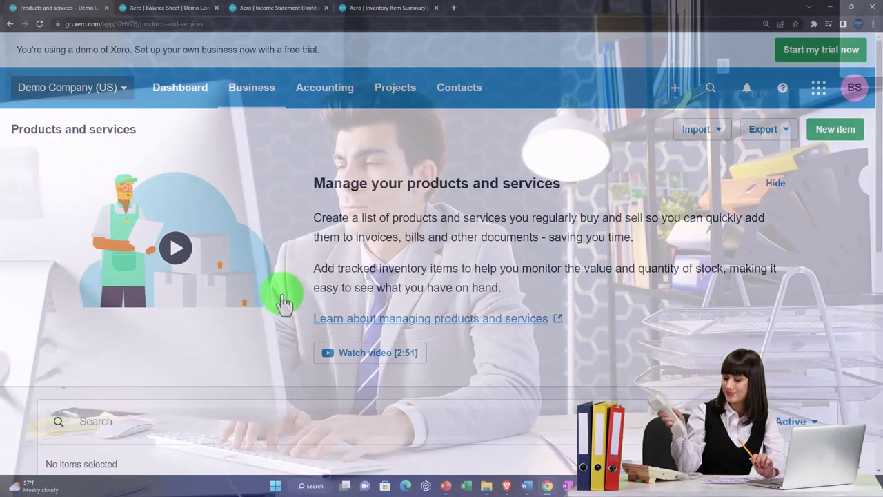
- Open the T-Shirt Large Black item and review its stock figures, purchase and sell details, and inventory asset account
{"action": "scroll", "coordinate": [716, 160], "scroll_direction": "down", "scroll_amount": 1}
{"action": "scroll", "coordinate": [724, 166], "scroll_direction": "down", "scroll_amount": 5}
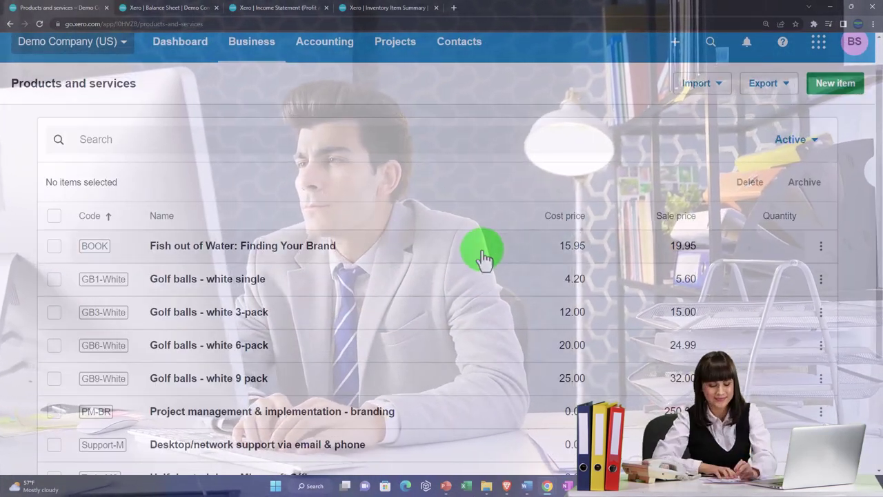
{"action": "scroll", "coordinate": [414, 265], "scroll_direction": "down", "scroll_amount": 1}
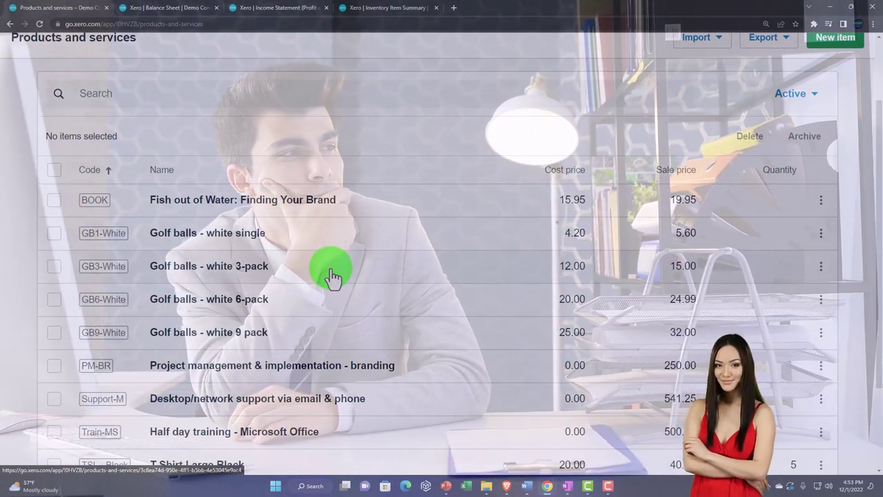
{"action": "scroll", "coordinate": [333, 276], "scroll_direction": "down", "scroll_amount": 1}
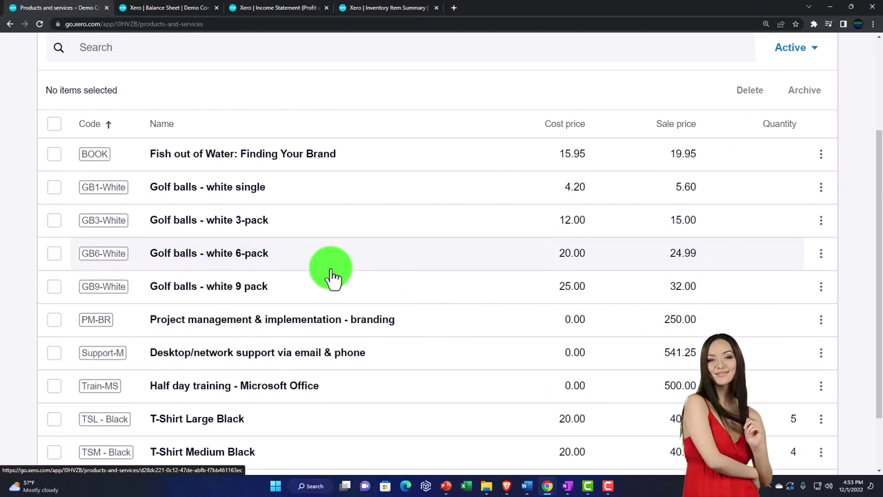
{"action": "scroll", "coordinate": [333, 275], "scroll_direction": "down", "scroll_amount": 2}
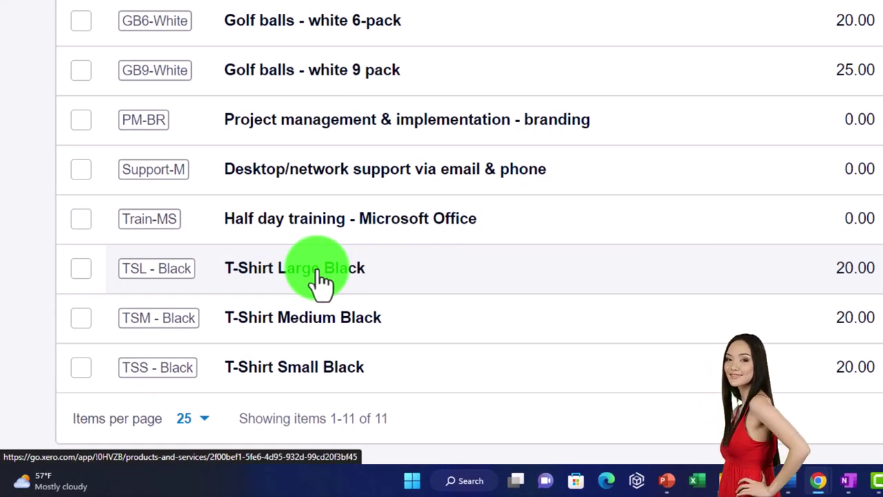
{"action": "left_click", "coordinate": [321, 276]}
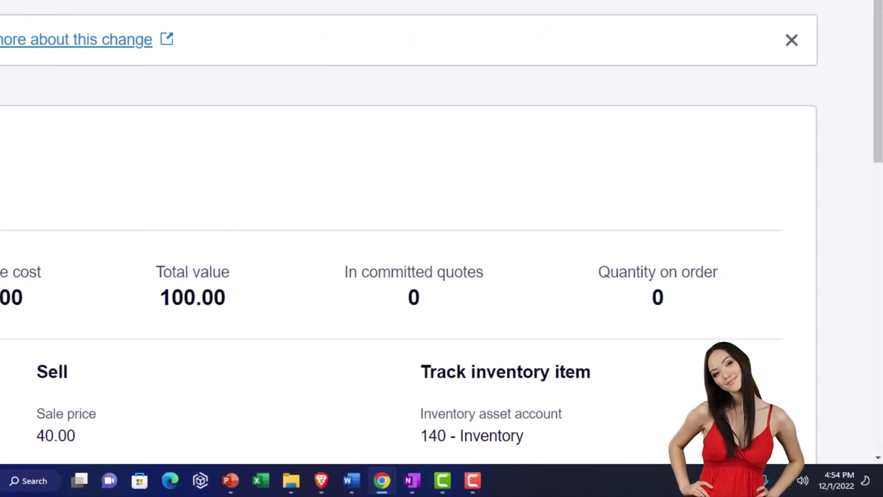
{"action": "scroll", "coordinate": [385, 267], "scroll_direction": "down", "scroll_amount": 3}
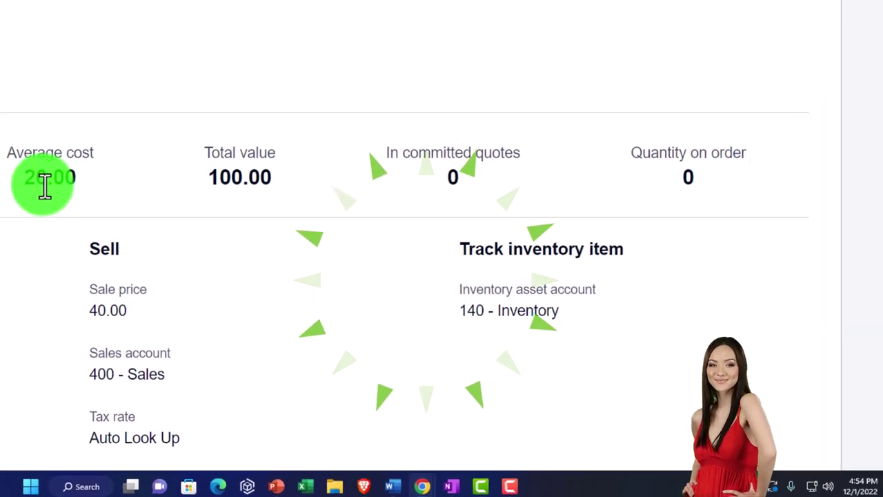
{"action": "scroll", "coordinate": [44, 183], "scroll_direction": "up", "scroll_amount": 3}
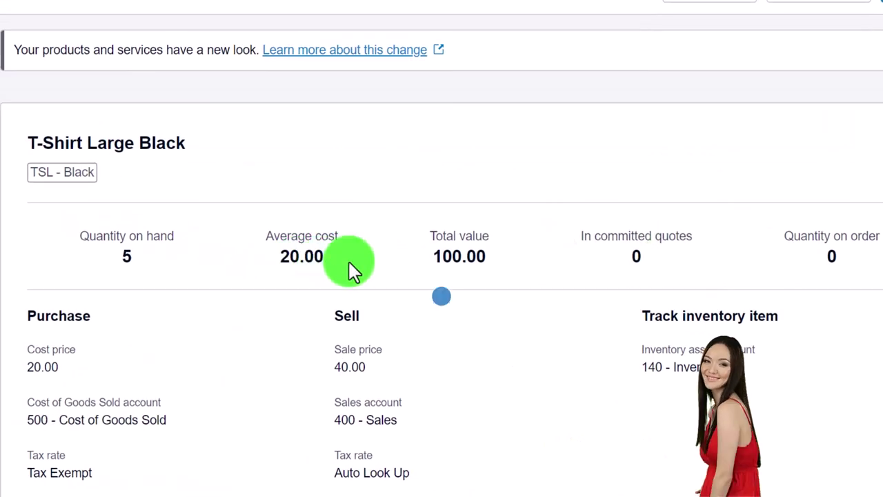
{"action": "scroll", "coordinate": [349, 262], "scroll_direction": "down", "scroll_amount": 2}
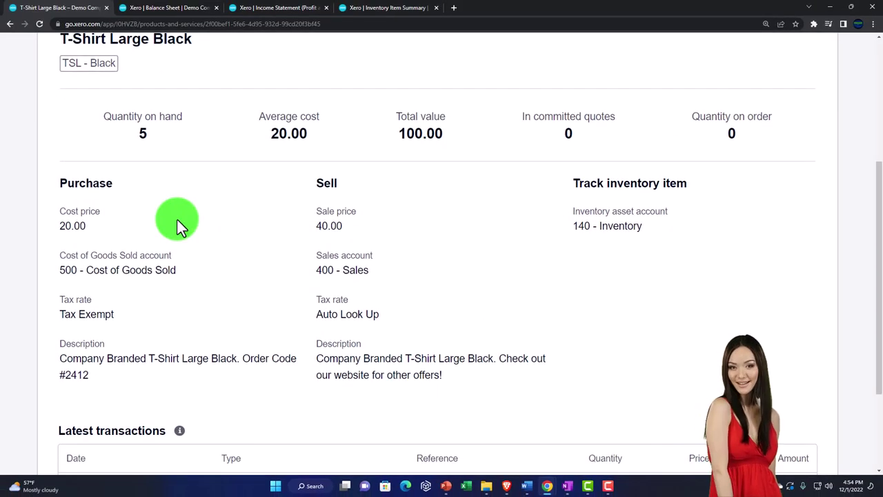
{"action": "scroll", "coordinate": [178, 223], "scroll_direction": "down", "scroll_amount": 2}
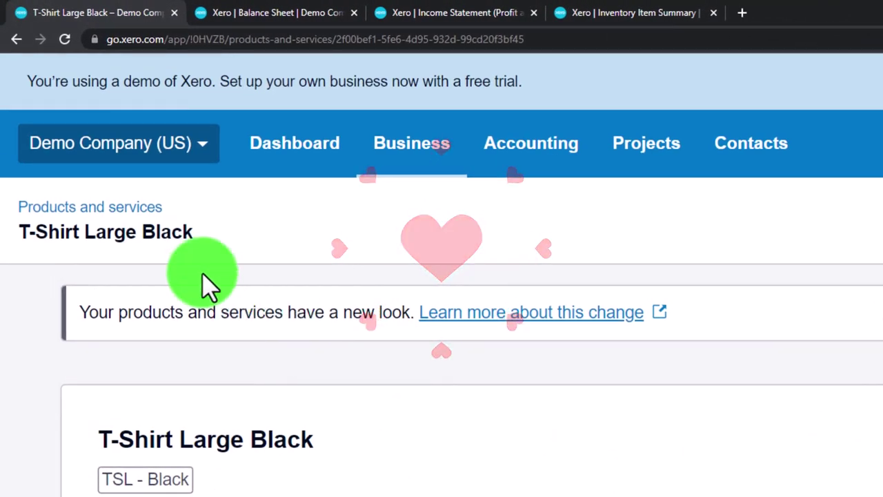
- Return to the Products and services list and check the T-shirt items' prices and quantities
{"action": "left_click", "coordinate": [17, 40]}
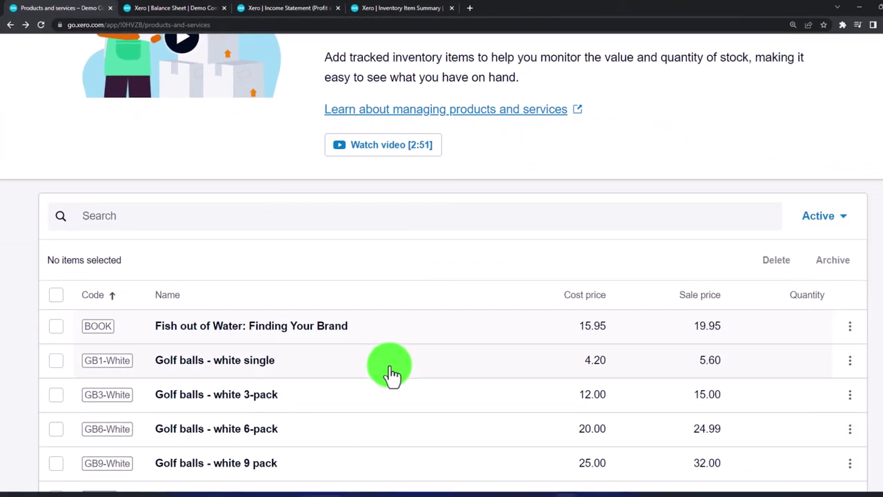
{"action": "scroll", "coordinate": [379, 361], "scroll_direction": "down", "scroll_amount": 3}
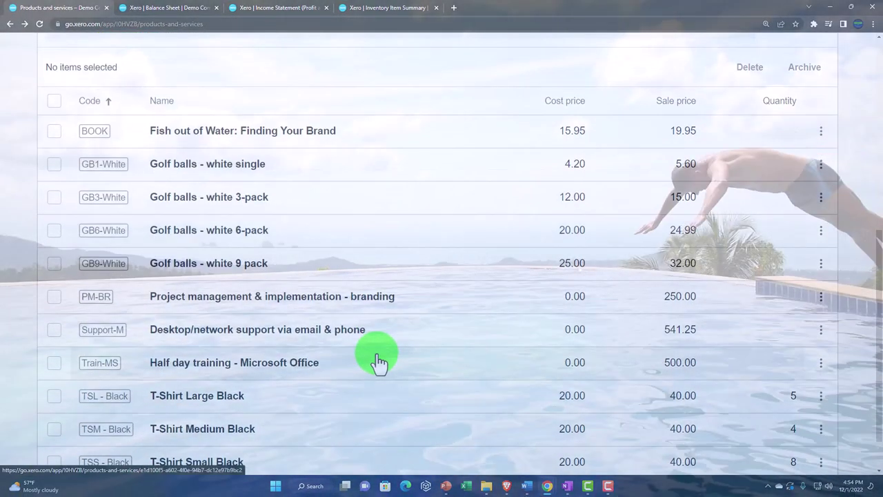